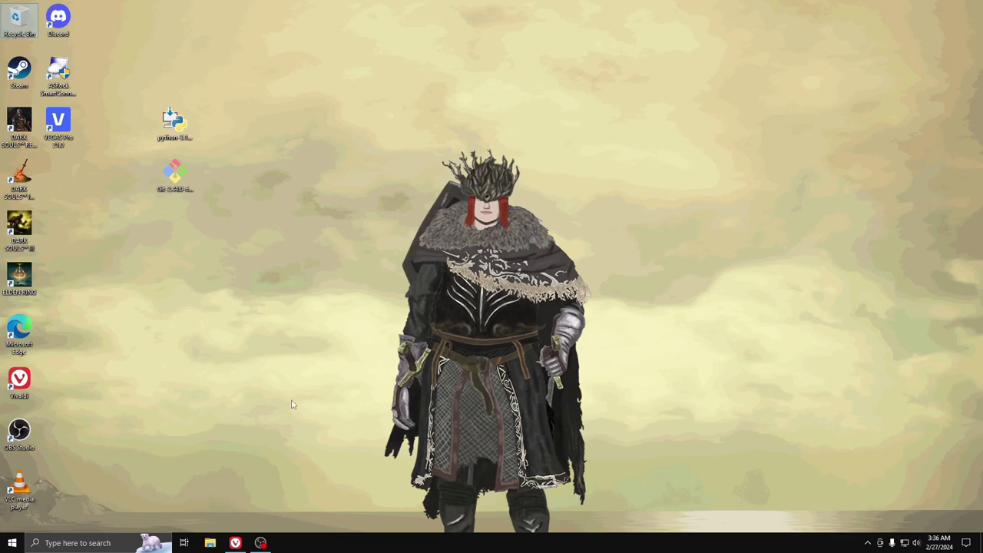
key(super+e)
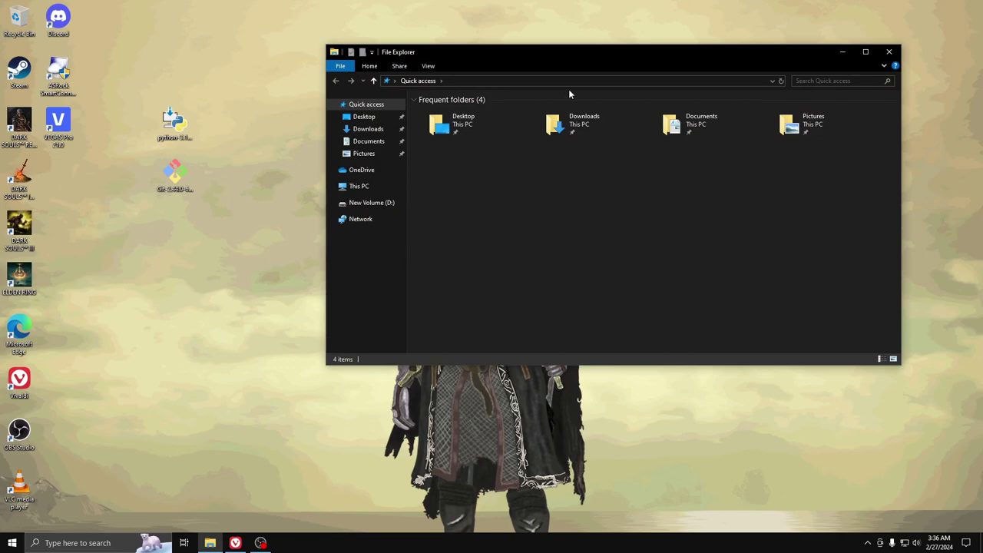
click(889, 52)
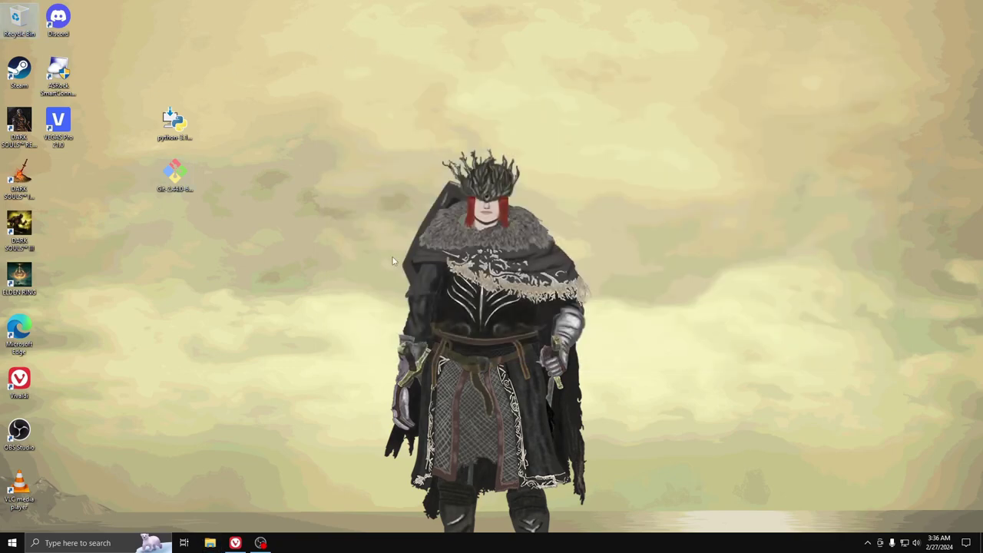
drag(269, 259, 248, 263)
drag(351, 261, 152, 165)
Launch the Git 2.44.0 installer from the desktop, accept the license and keep the destination folder C:\Program Files\Git
double_click(175, 174)
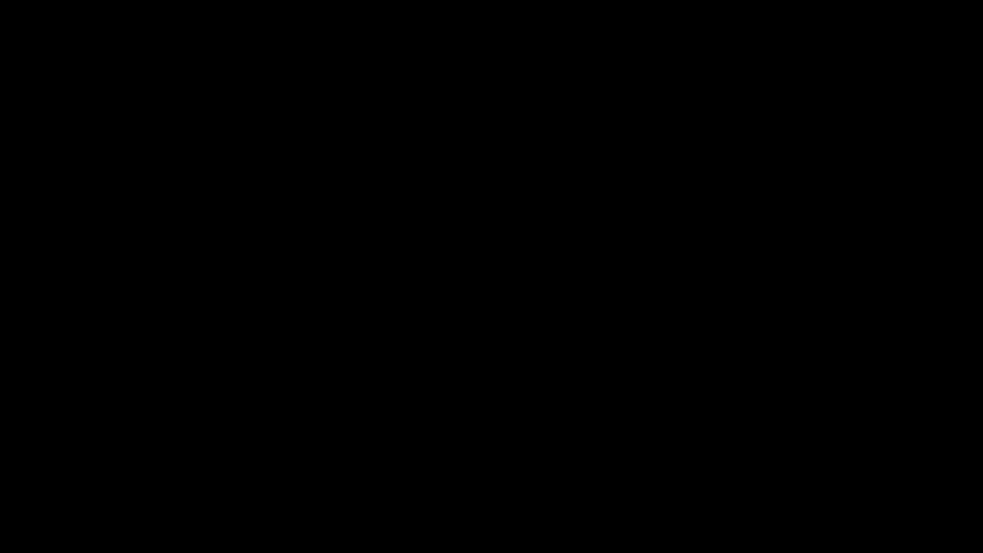
click(459, 304)
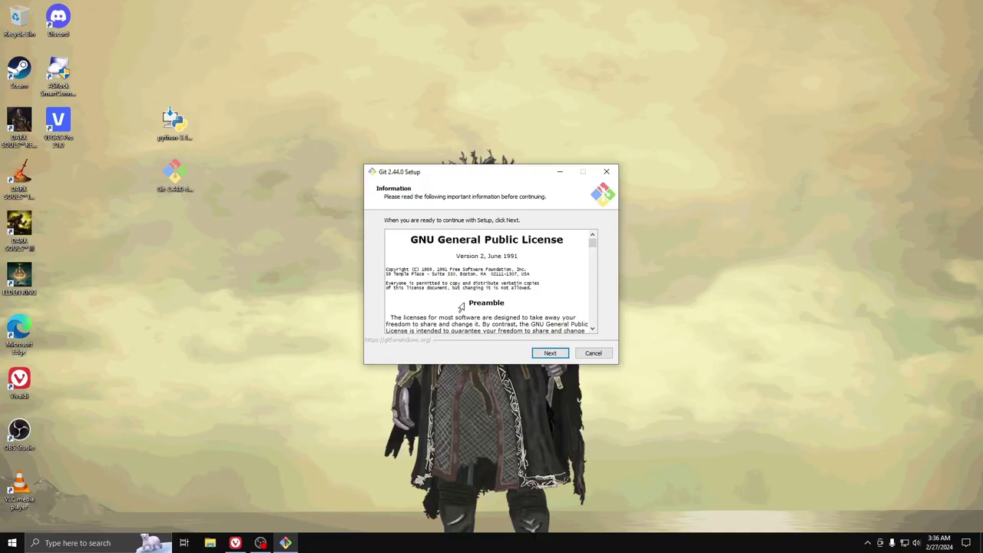
click(544, 356)
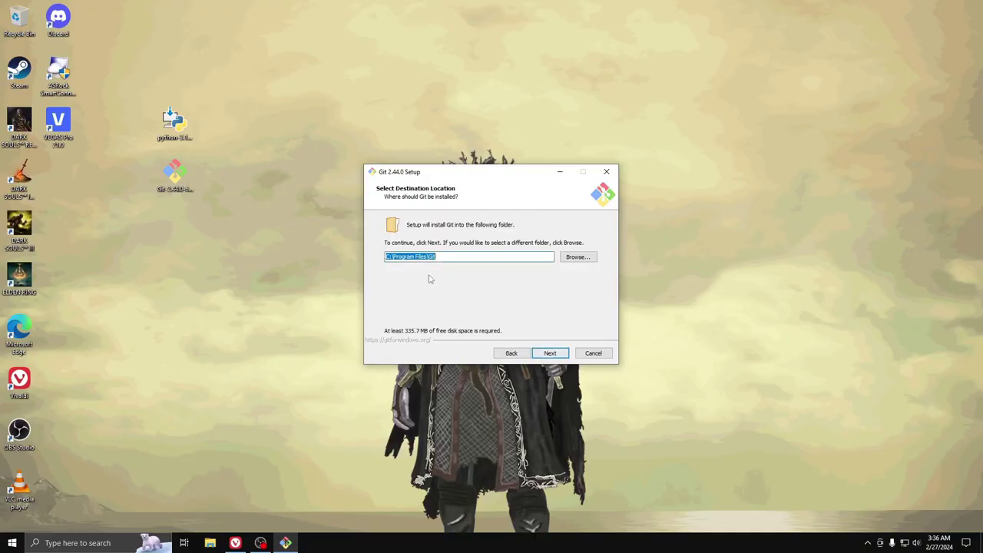
click(474, 256)
click(546, 354)
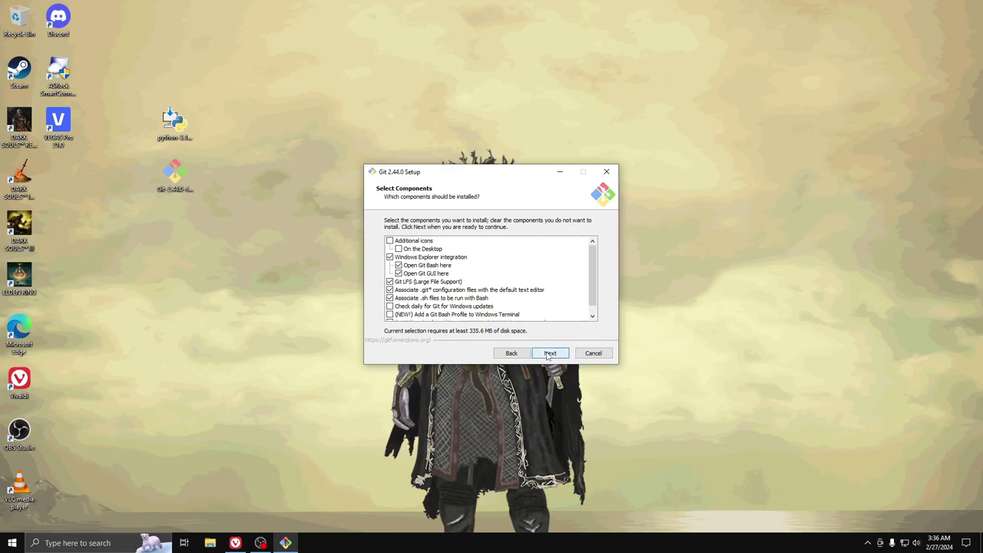
Keep the default Git components and accept the default options up to the PATH environment choice
click(548, 353)
click(549, 353)
click(548, 354)
click(548, 353)
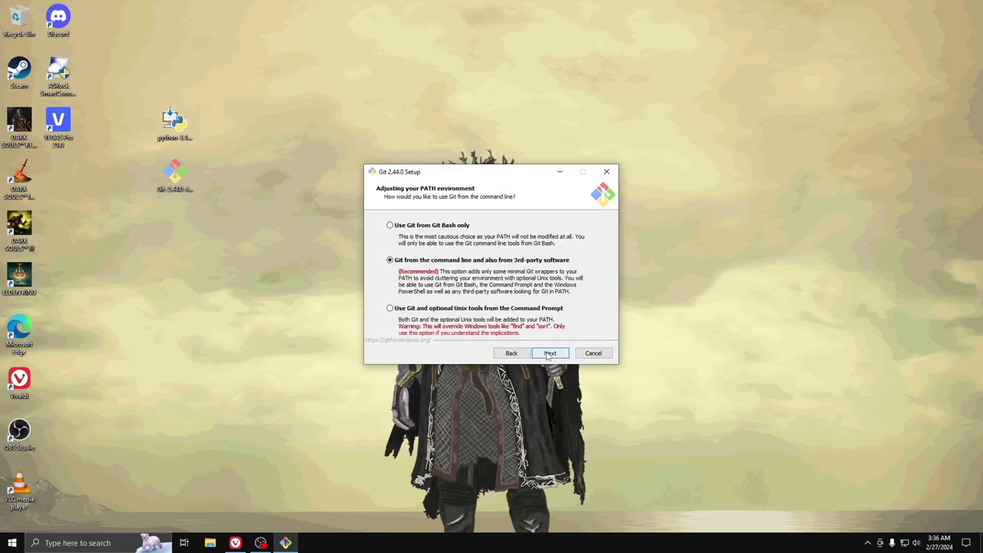
Keep Git available from the command line and 3rd-party software, leave the remaining options at their defaults, and complete the installation
click(548, 353)
click(548, 353)
click(548, 353)
click(549, 353)
click(548, 353)
click(548, 353)
click(548, 353)
click(548, 354)
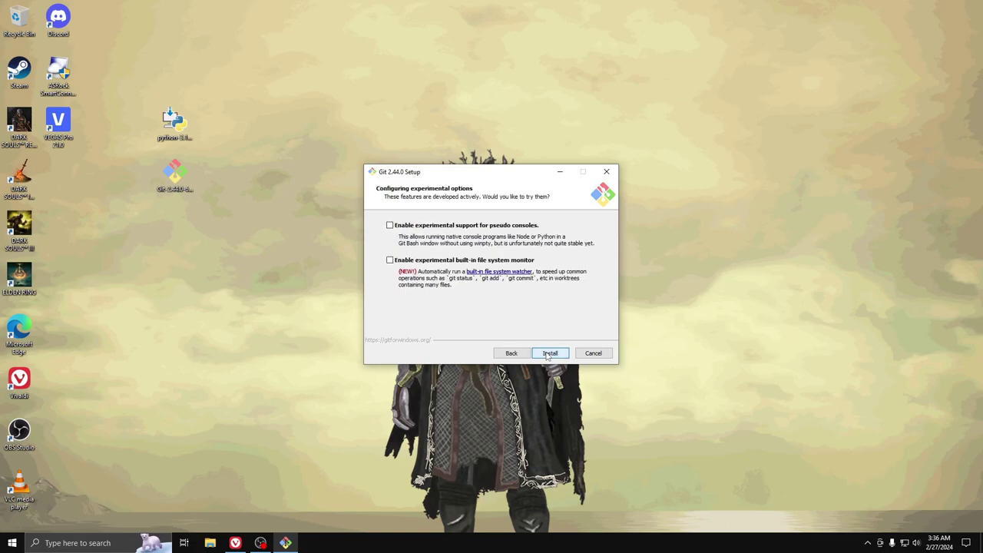
click(548, 353)
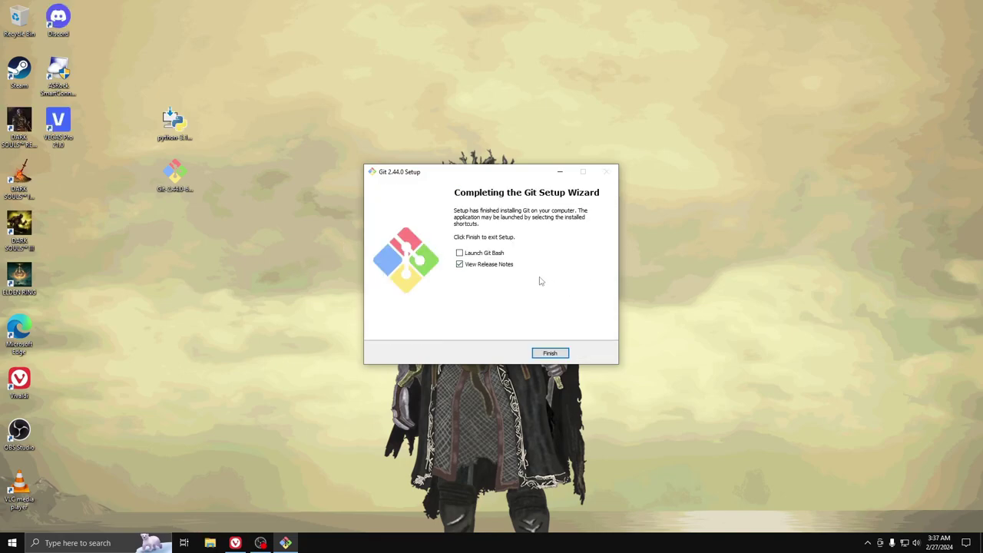
click(554, 353)
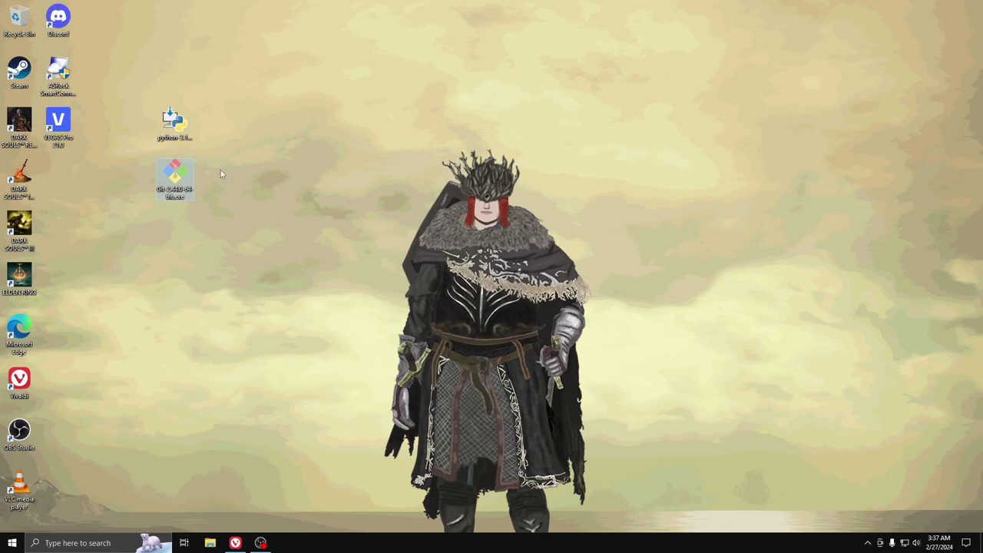
Review the Git for Windows and Python 3.10.6 download pages in the Vivaldi browser, and return to the desktop
click(185, 120)
click(235, 543)
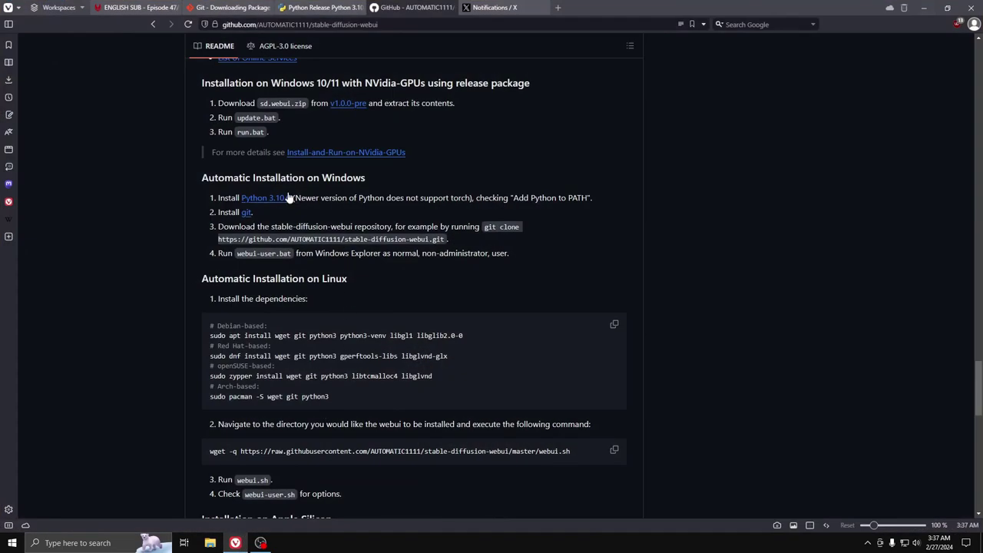
click(328, 6)
click(230, 7)
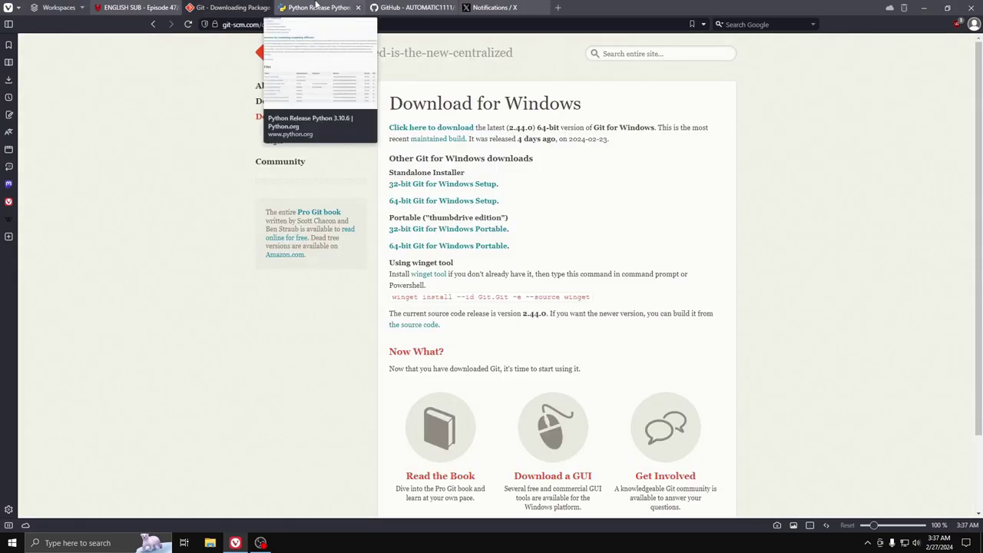
click(316, 6)
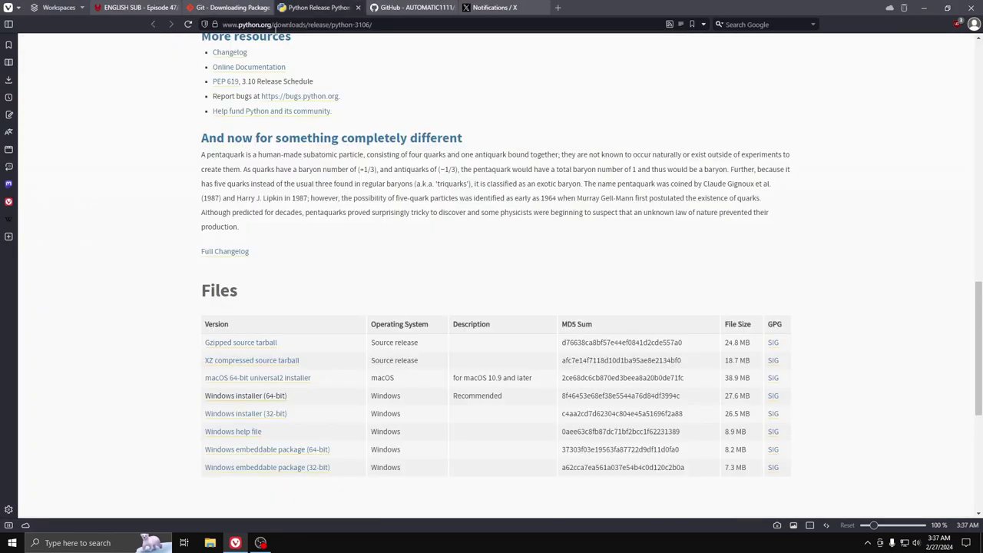
click(925, 7)
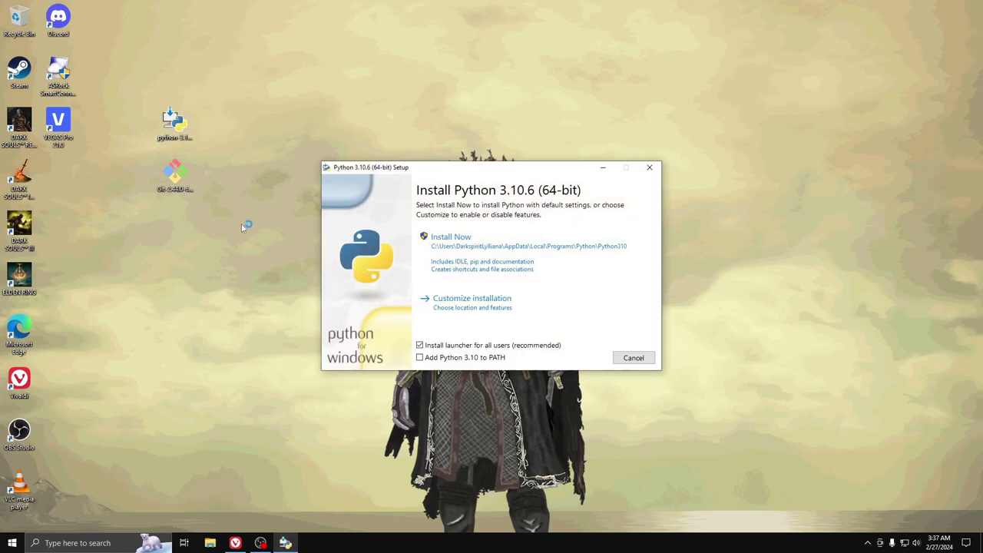
Install Python 3.10.6 with the default settings and Python 3.10 added to PATH, and close the finished setup
click(421, 358)
click(474, 243)
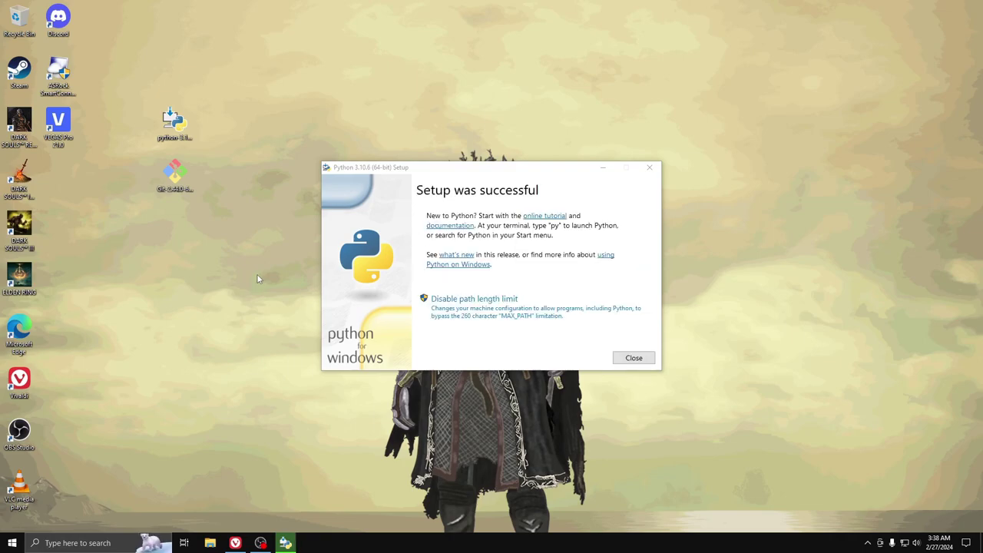
click(630, 360)
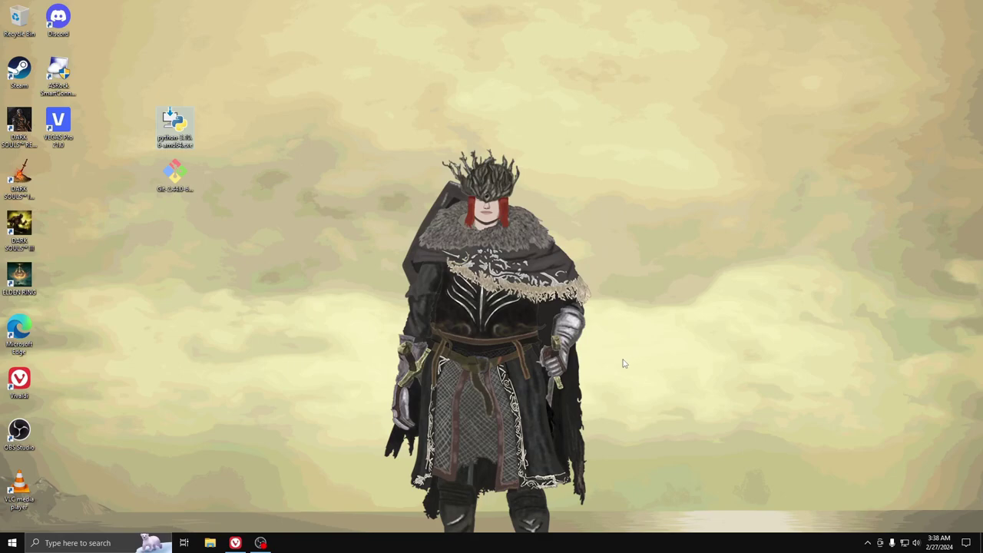
click(83, 543)
text(git)
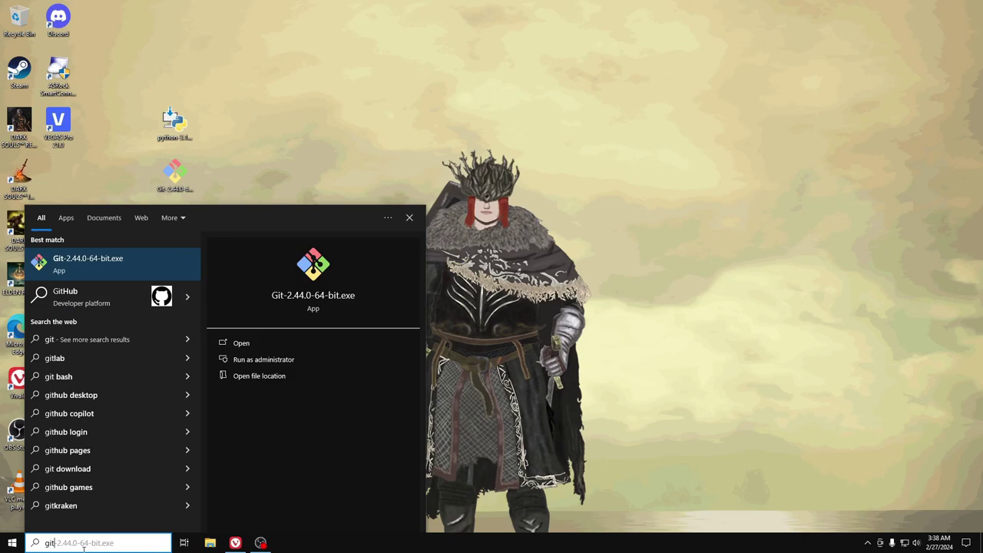
drag(83, 548, 28, 545)
click(129, 546)
key(BackSpace)
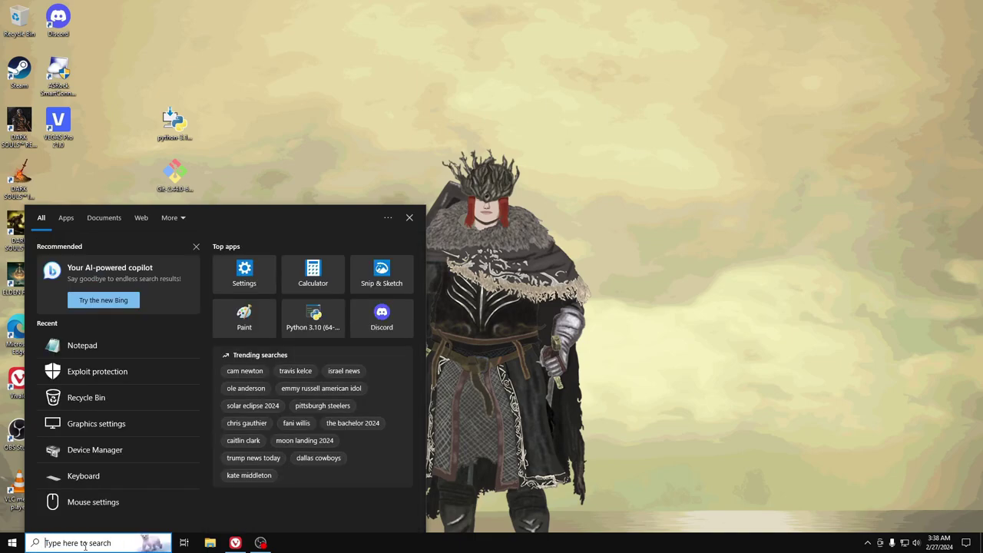
Check the Automatic Installation on Windows instructions in the stable-diffusion-webui README on GitHub, and return to the desktop
click(237, 542)
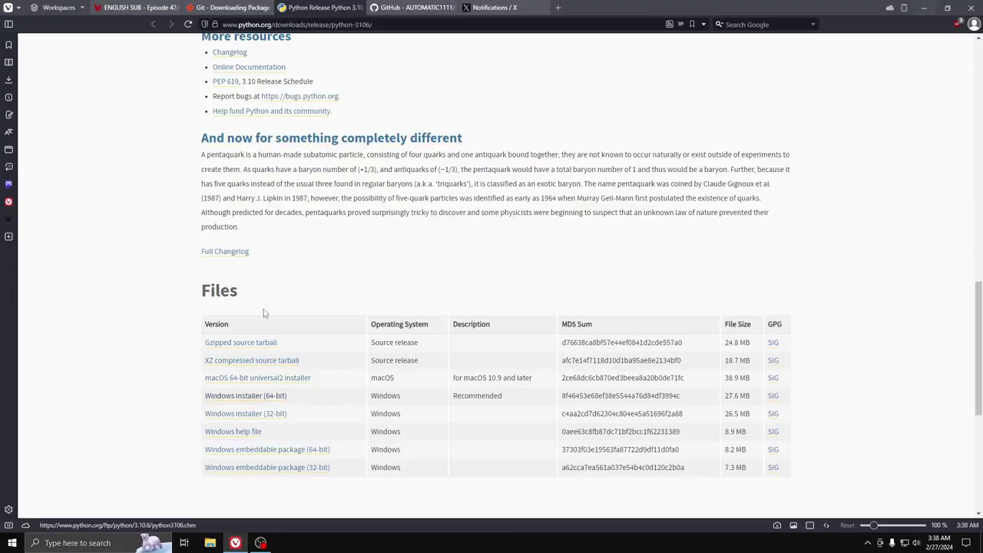
click(415, 7)
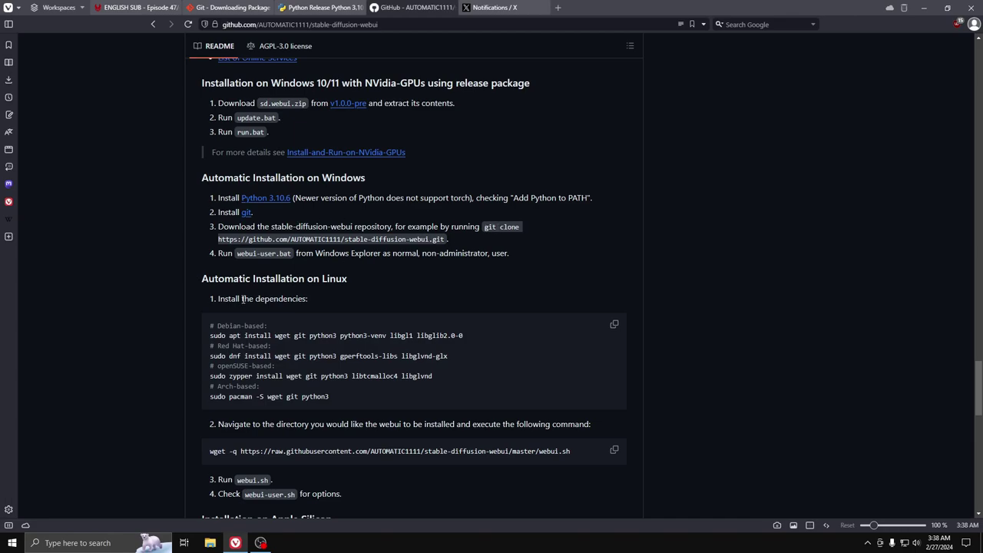
click(922, 9)
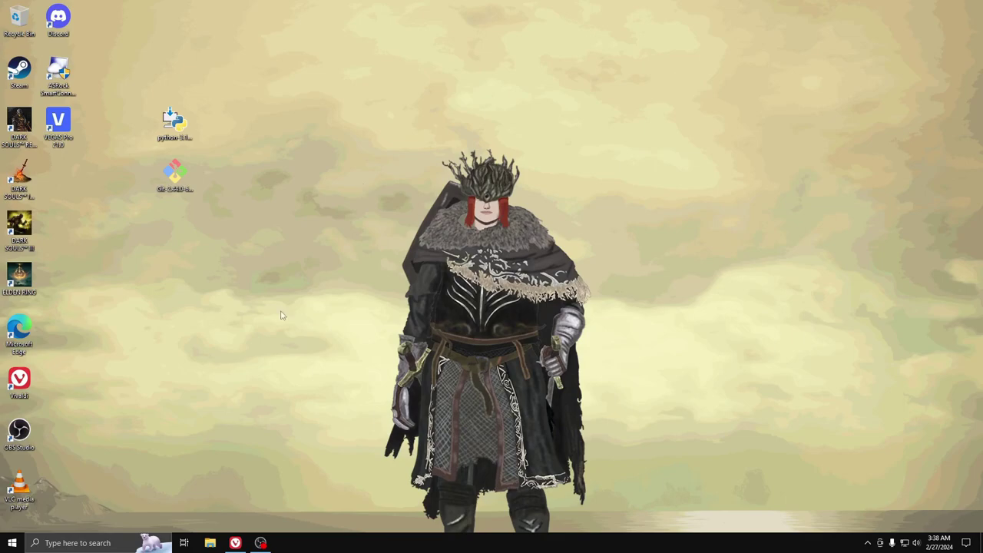
Search Windows for git and open Git Bash
click(99, 543)
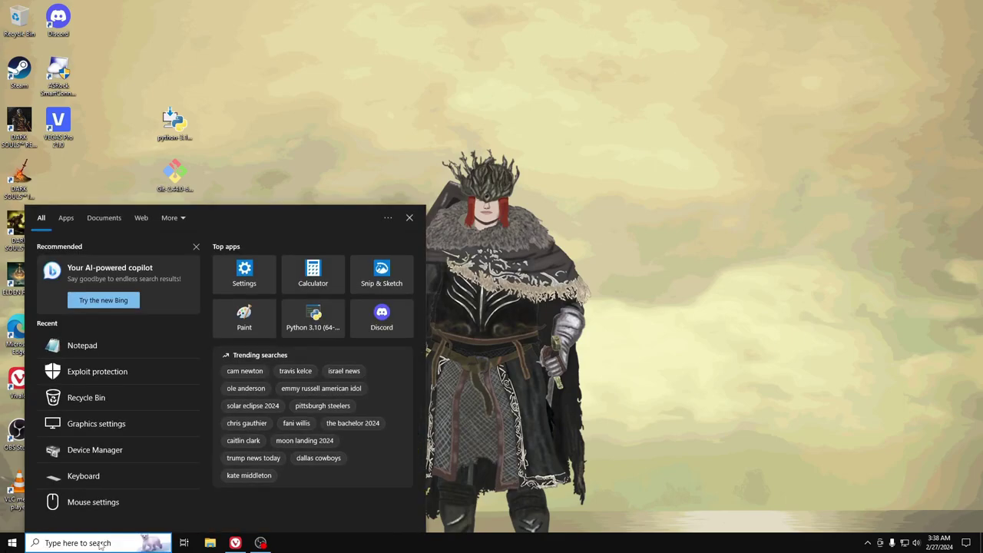
text(git)
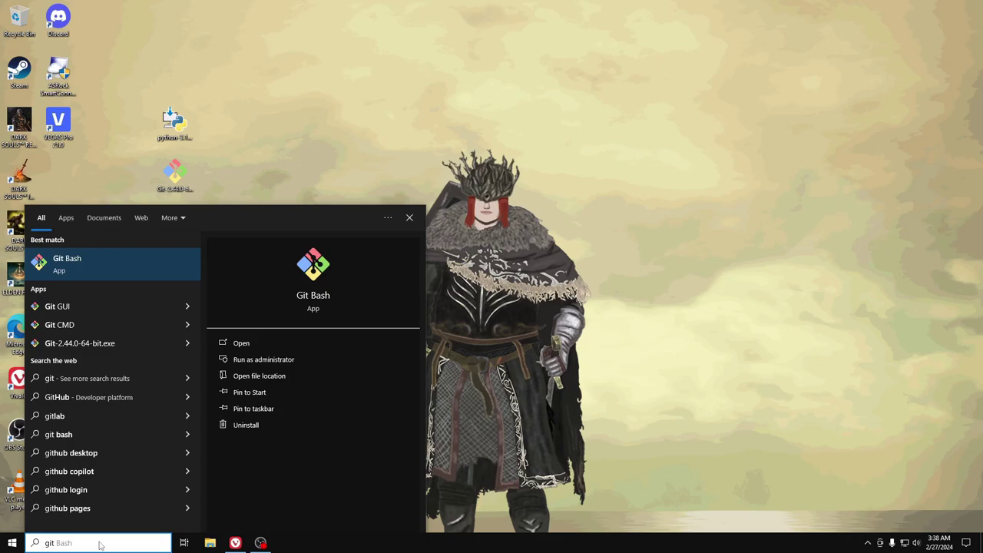
key(Return)
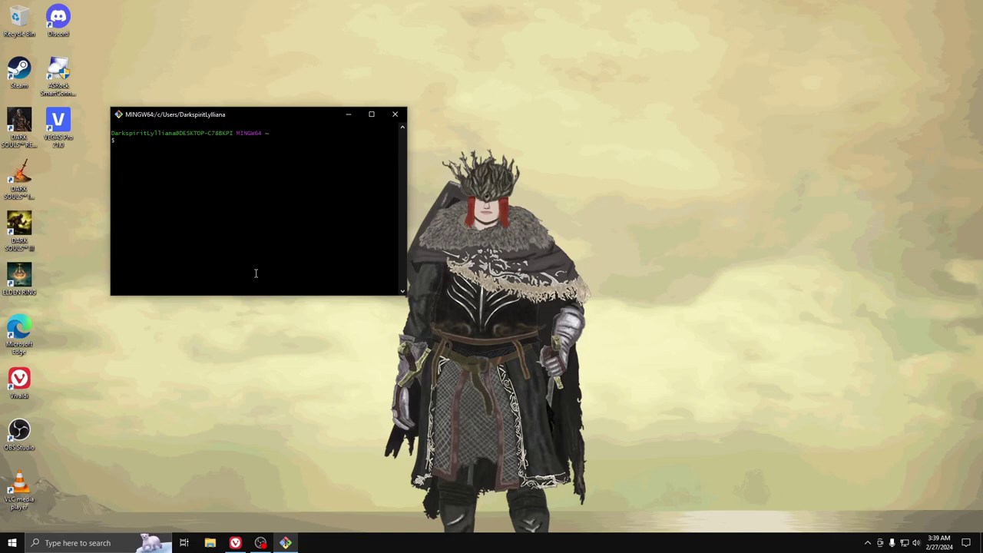
Copy the git clone command for the stable-diffusion-webui repository from the Windows installation instructions in the browser's GitHub README
click(235, 543)
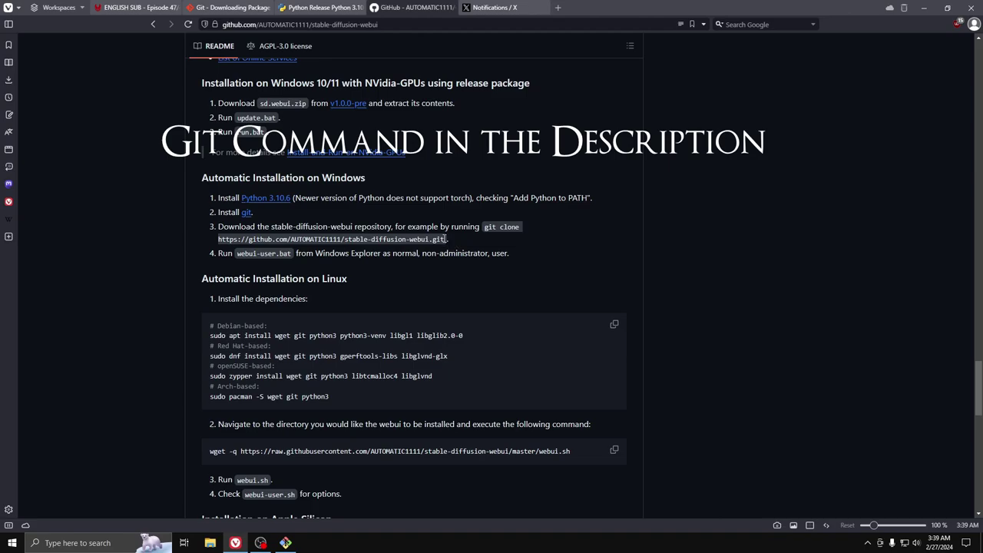
mouse_move(444, 239)
mouse_down()
mouse_move(218, 239)
mouse_move(484, 226)
mouse_up()
key(ctrl+c)
click(457, 239)
right_click(496, 222)
click(516, 229)
Try to paste the copied clone command into Git Bash, reopening it for a second attempt, and close it
click(284, 542)
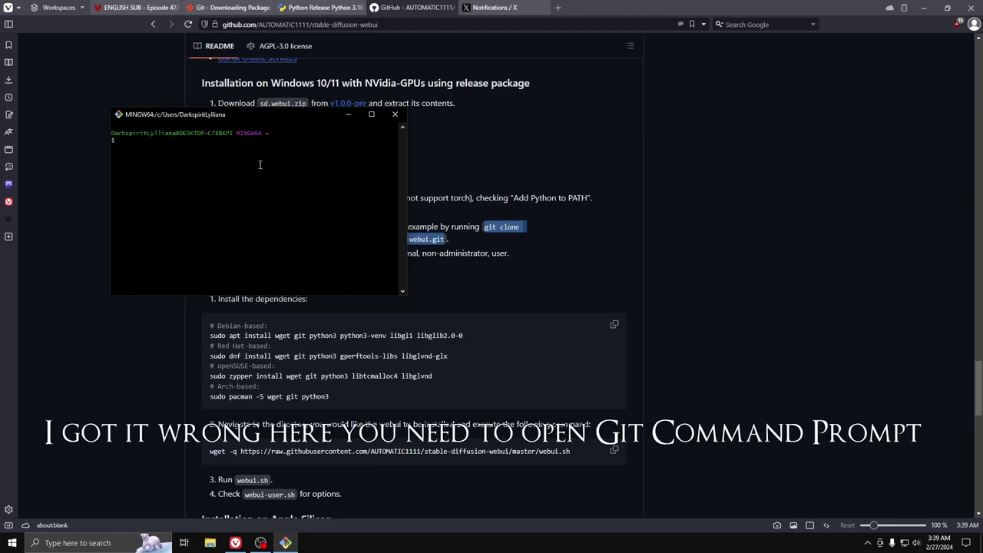
key(BackSpace)
click(395, 115)
click(111, 543)
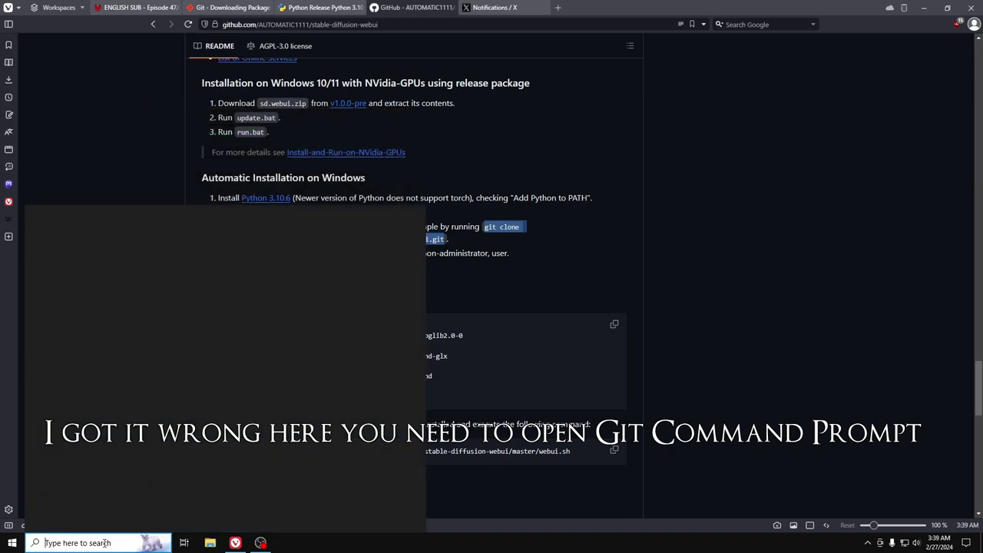
text(git)
right_click(112, 266)
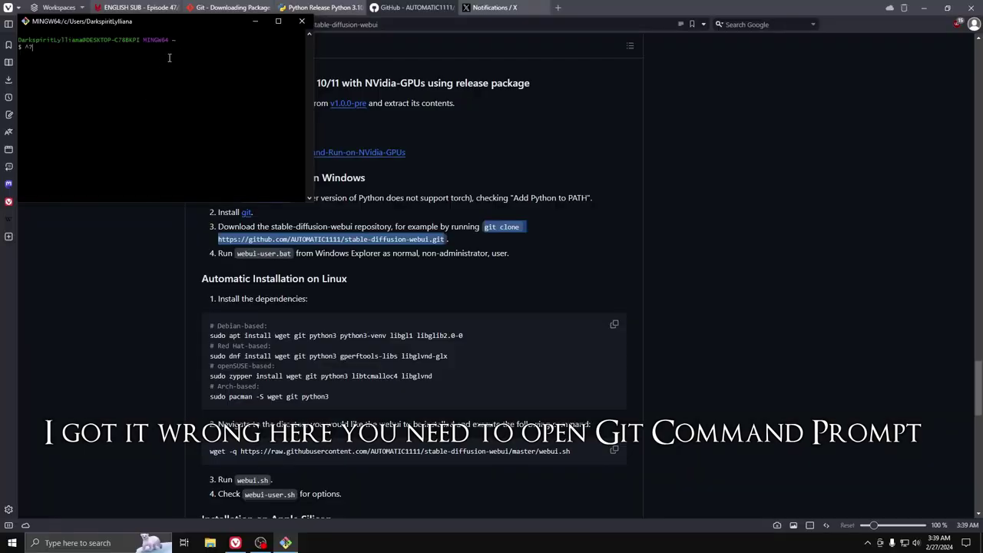
drag(147, 21, 259, 128)
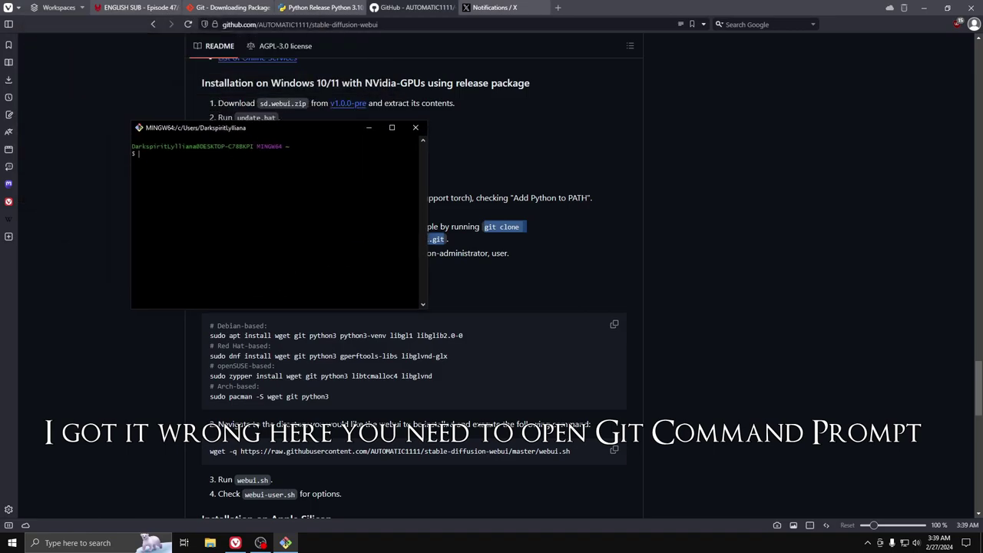
key(ctrl+v)
key(Return)
key(BackSpace)
click(415, 129)
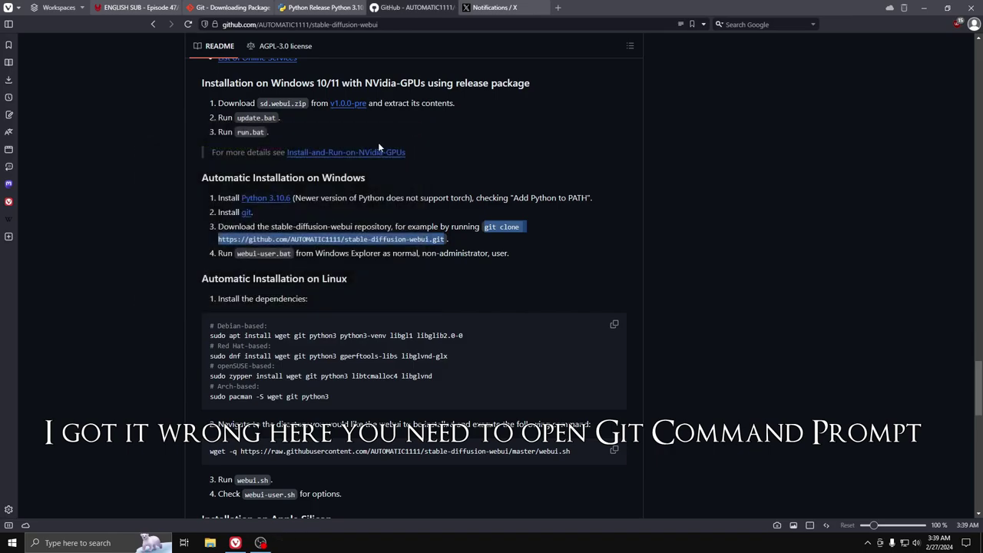
click(78, 543)
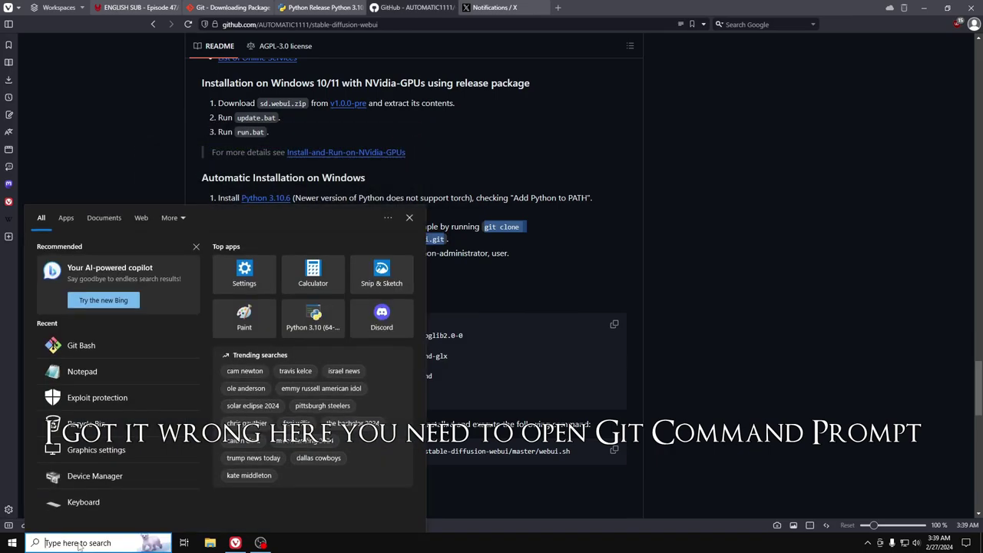
text(git)
click(97, 325)
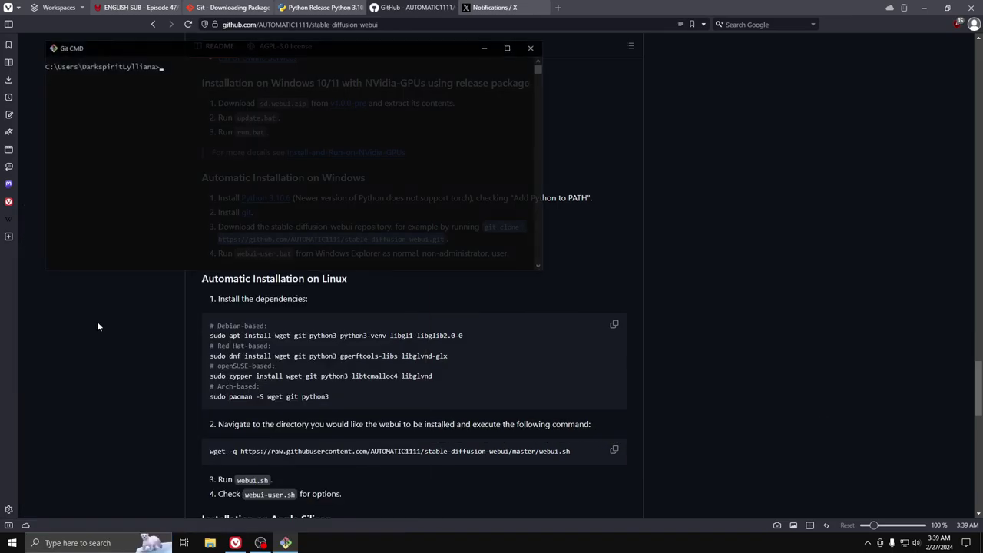
key(ctrl+v)
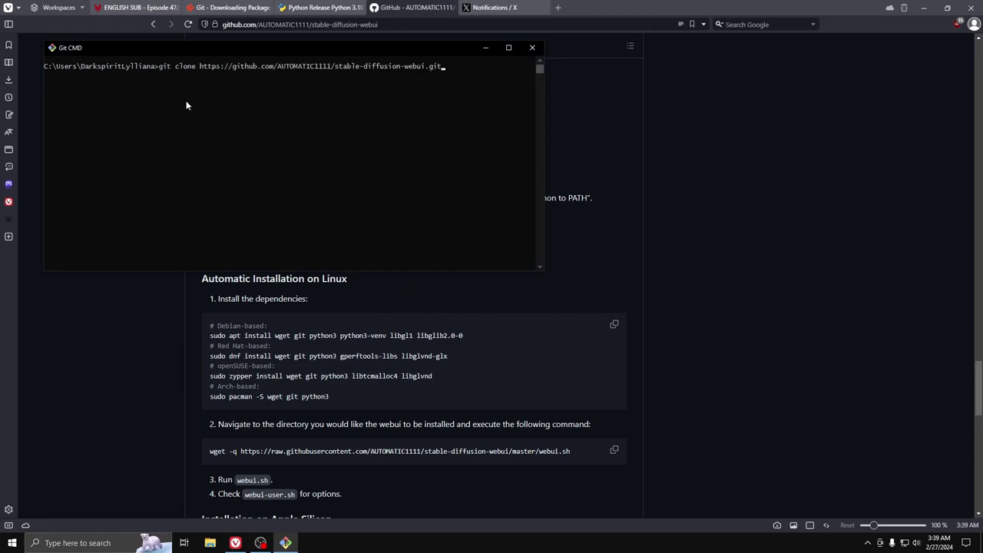
key(Return)
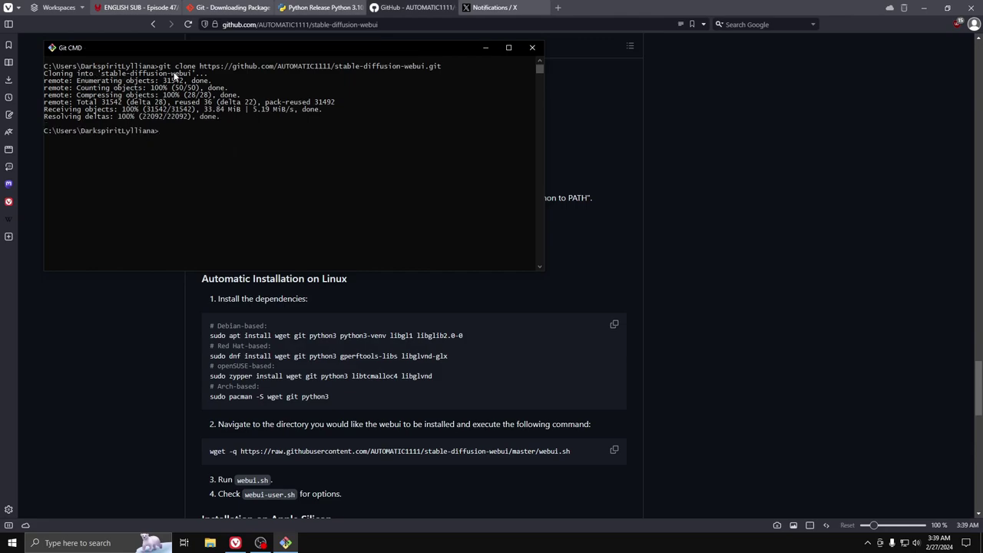
In File Explorer, go to the user's home folder under C:\Users and cut the stable-diffusion-webui folder
click(210, 543)
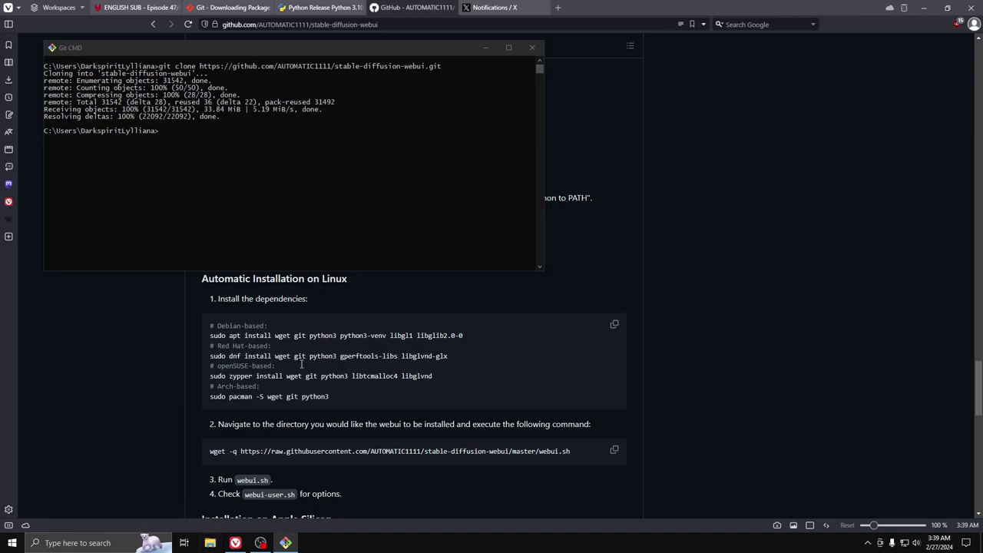
click(375, 202)
click(359, 187)
double_click(464, 219)
double_click(452, 175)
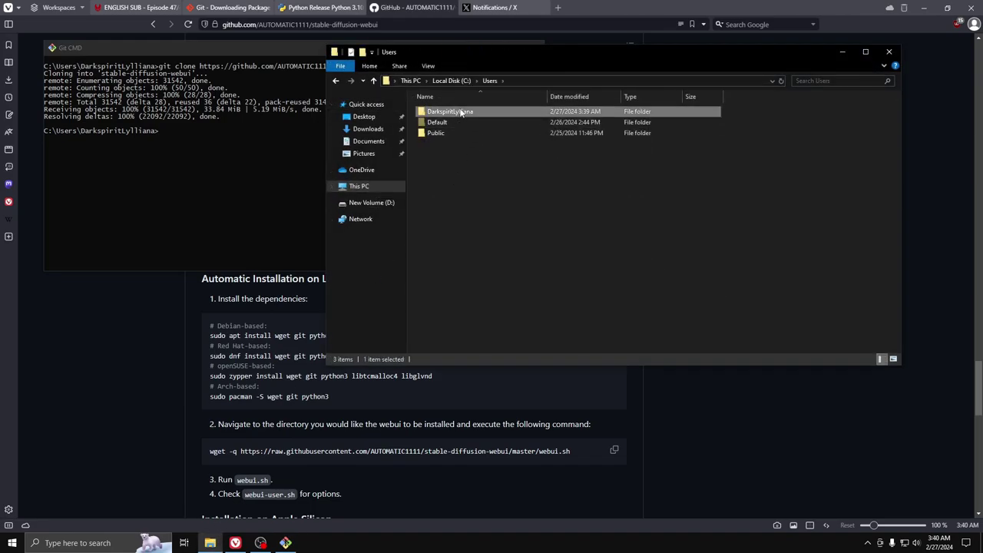
double_click(459, 111)
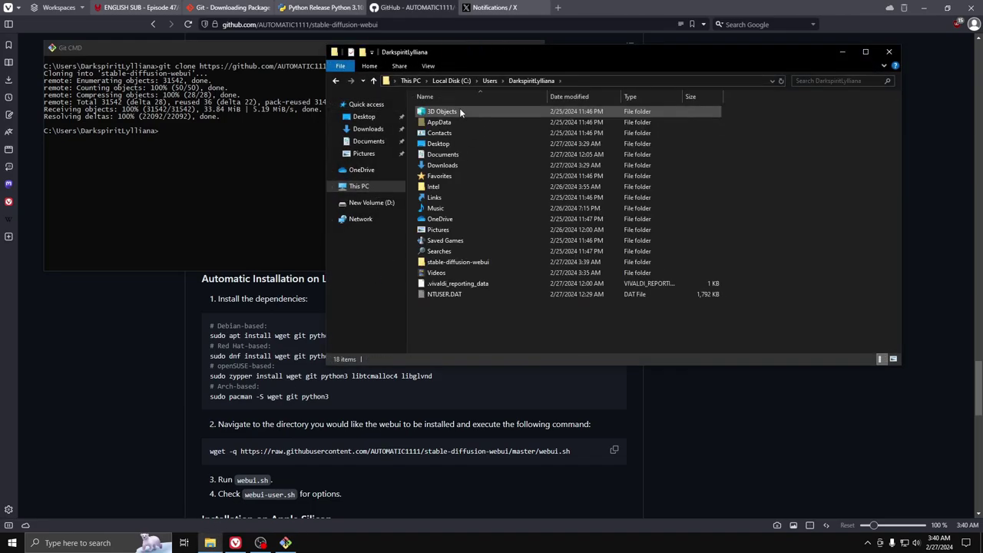
right_click(468, 263)
click(509, 461)
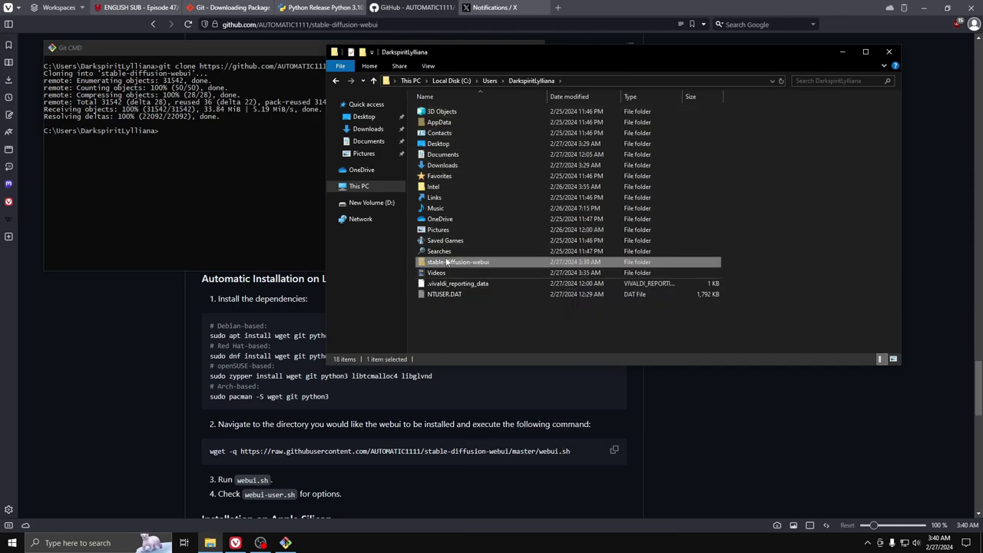
Paste the cut stable-diffusion-webui folder into C:\AI and close Git CMD
click(375, 186)
double_click(461, 211)
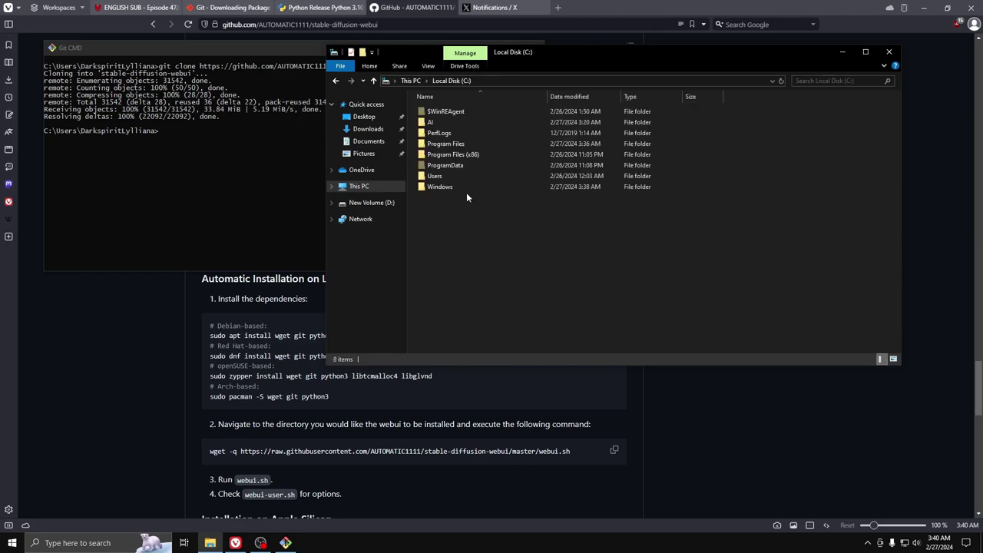
double_click(444, 122)
right_click(462, 167)
click(499, 239)
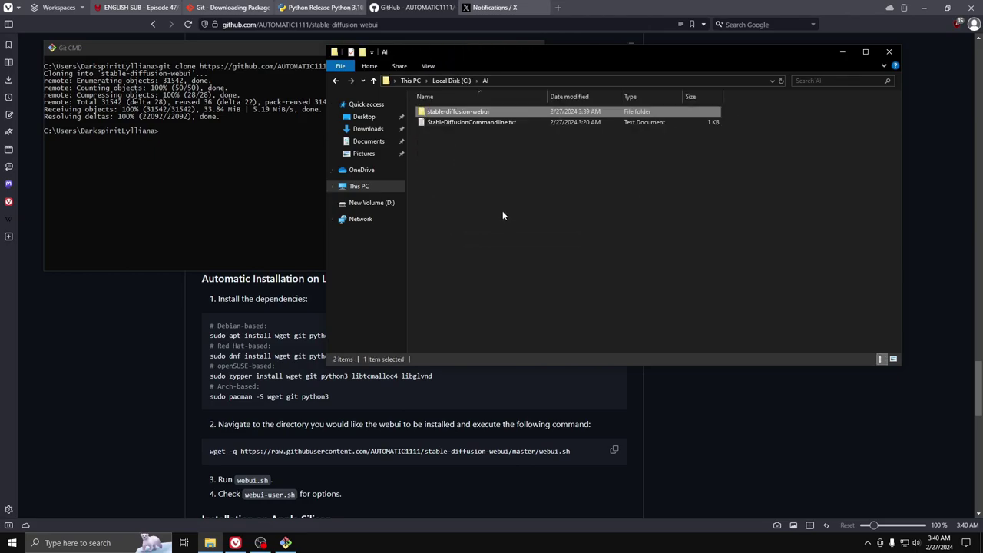
click(294, 170)
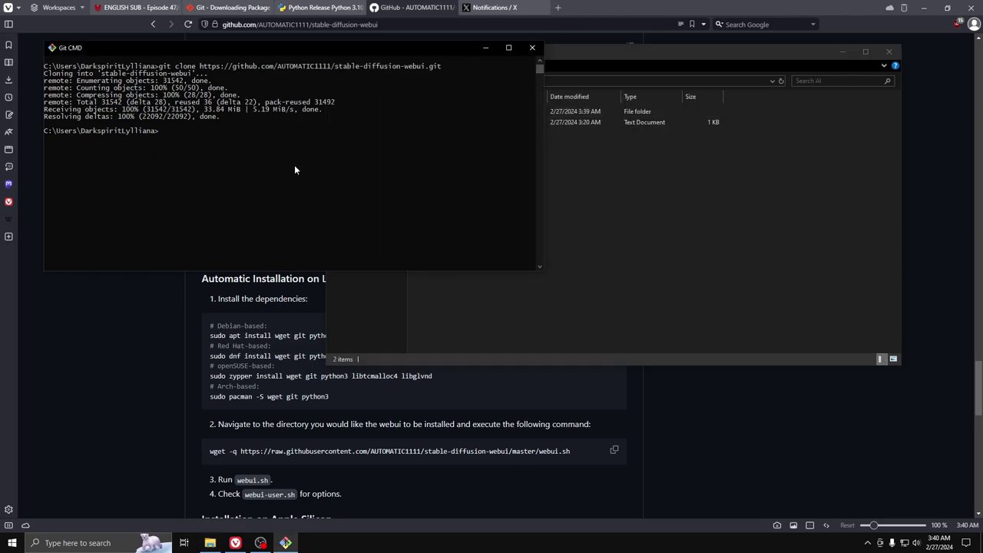
click(532, 49)
double_click(455, 114)
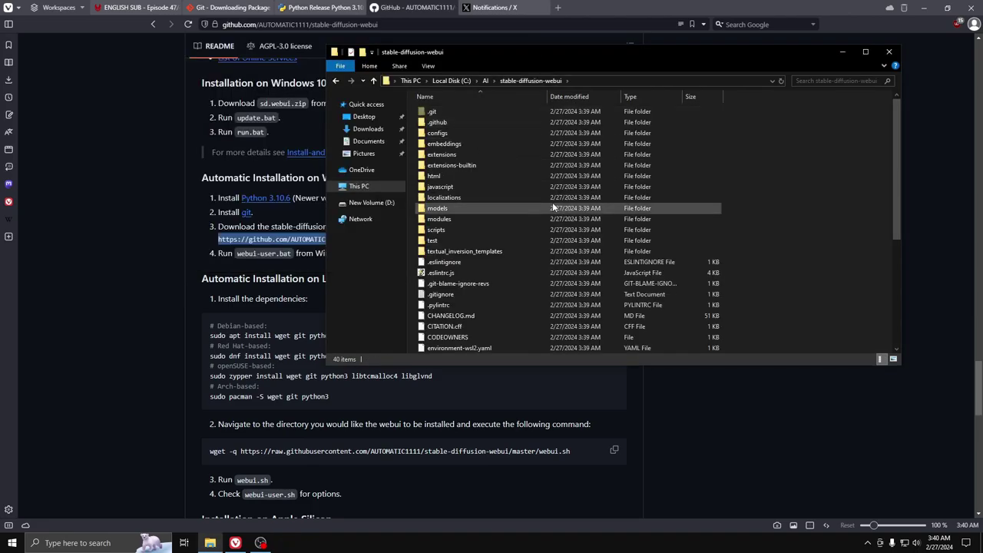
scroll(545, 202, down, 5)
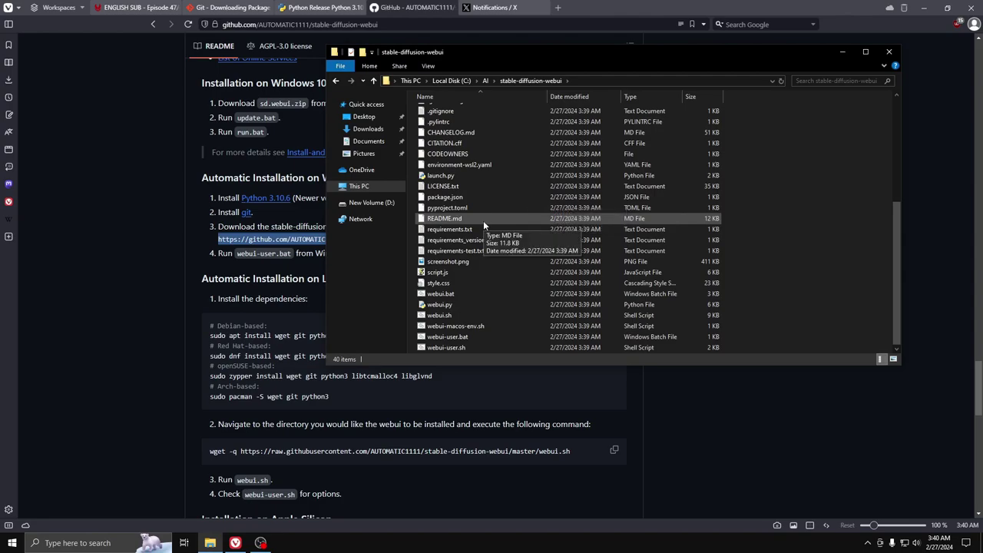
right_click(443, 296)
click(390, 309)
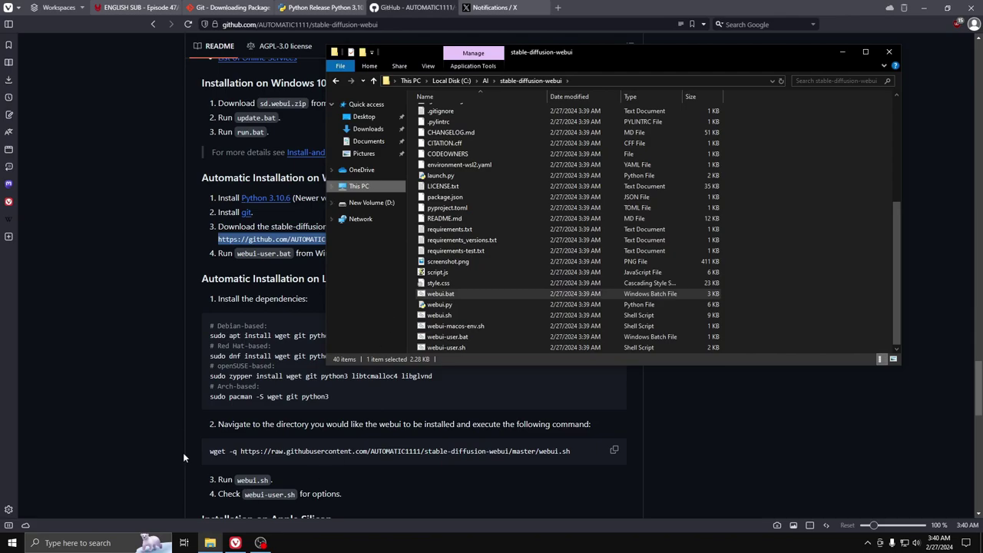
click(374, 80)
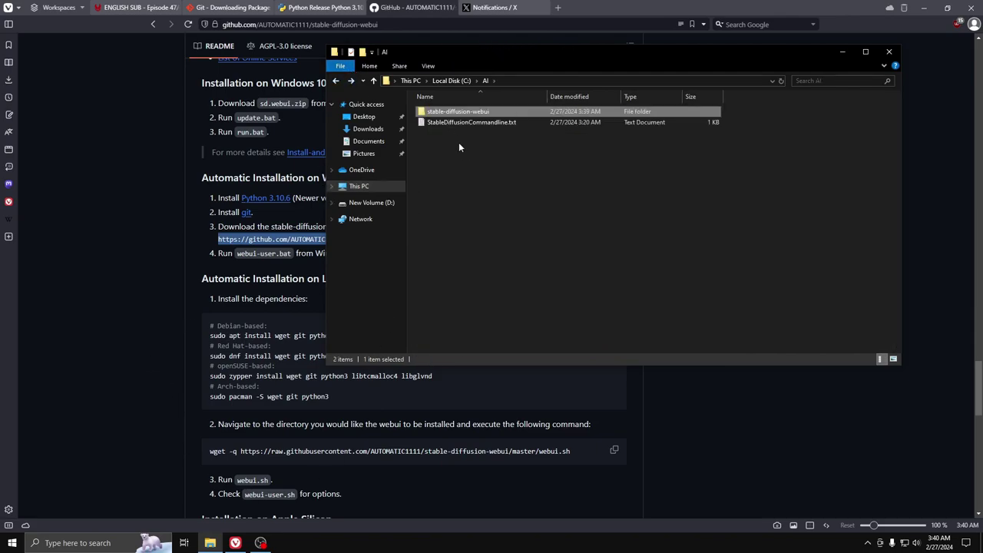
Open StableDiffusionCommandline.txt from C:\AI and copy its full line of command-line arguments
double_click(444, 128)
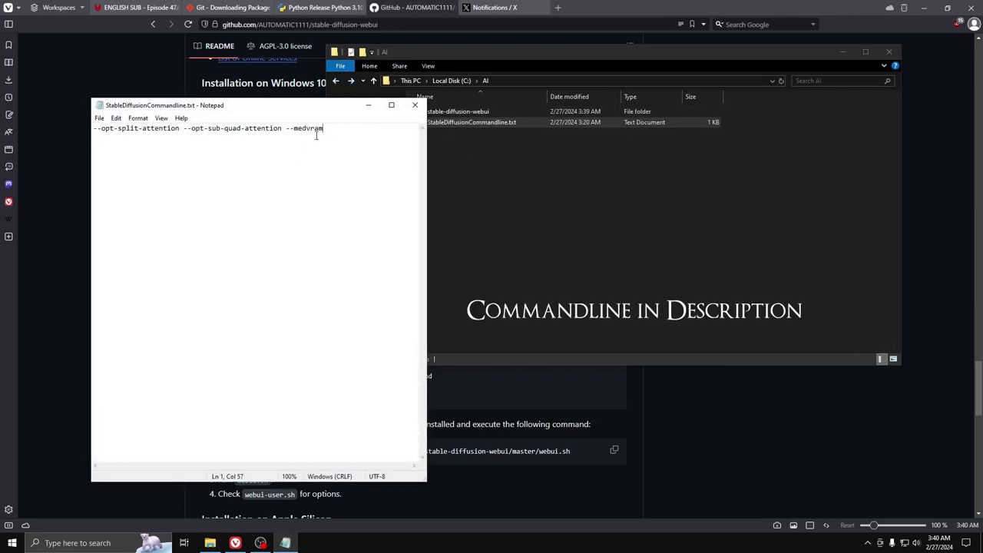
drag(334, 132, 119, 134)
right_click(129, 126)
click(184, 163)
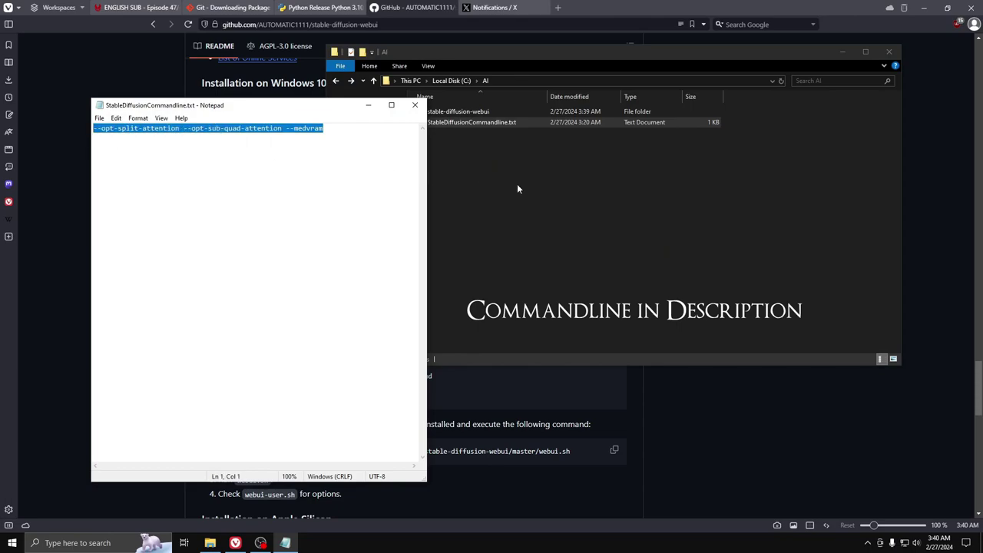
Return to File Explorer and open the stable-diffusion-webui folder in C:\AI at its batch files
click(473, 161)
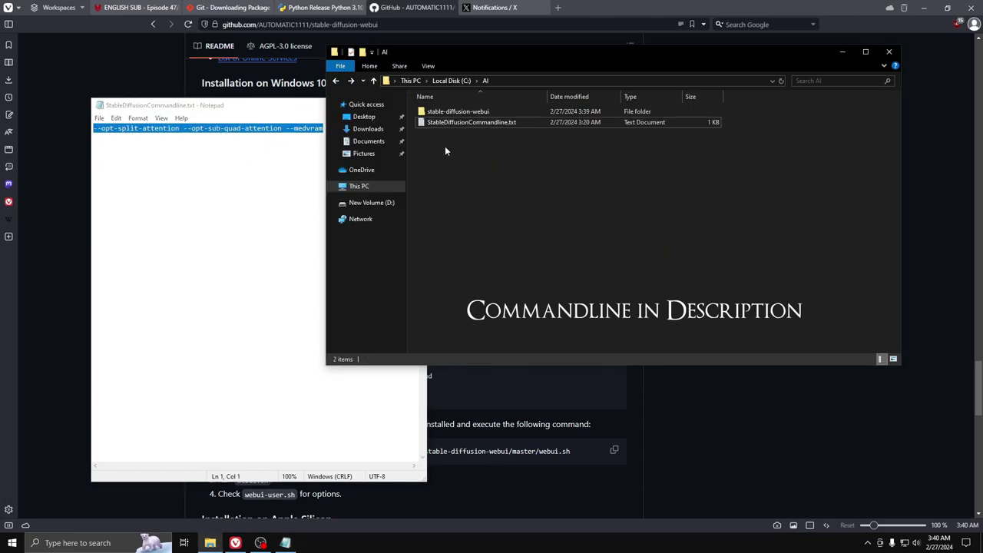
double_click(459, 111)
scroll(467, 280, down, 5)
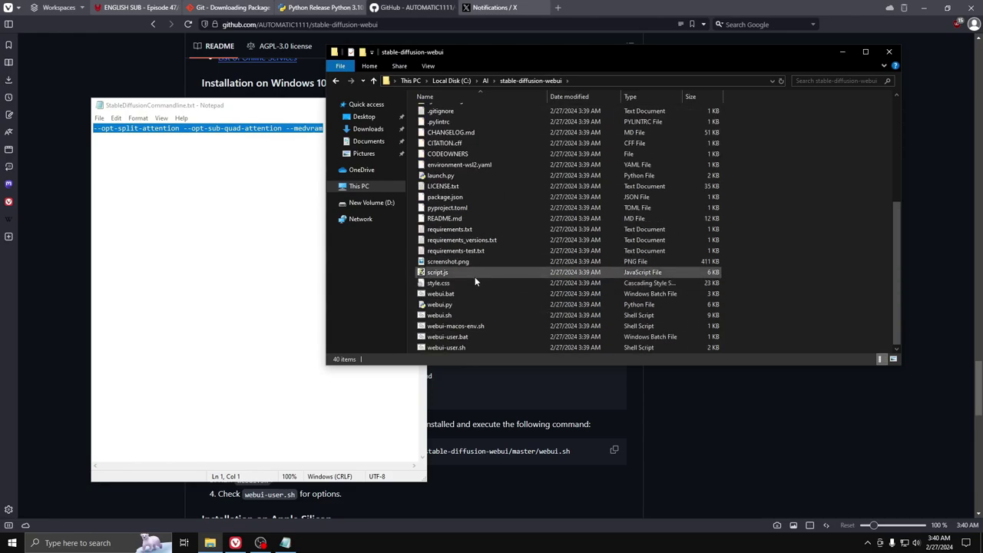
right_click(431, 293)
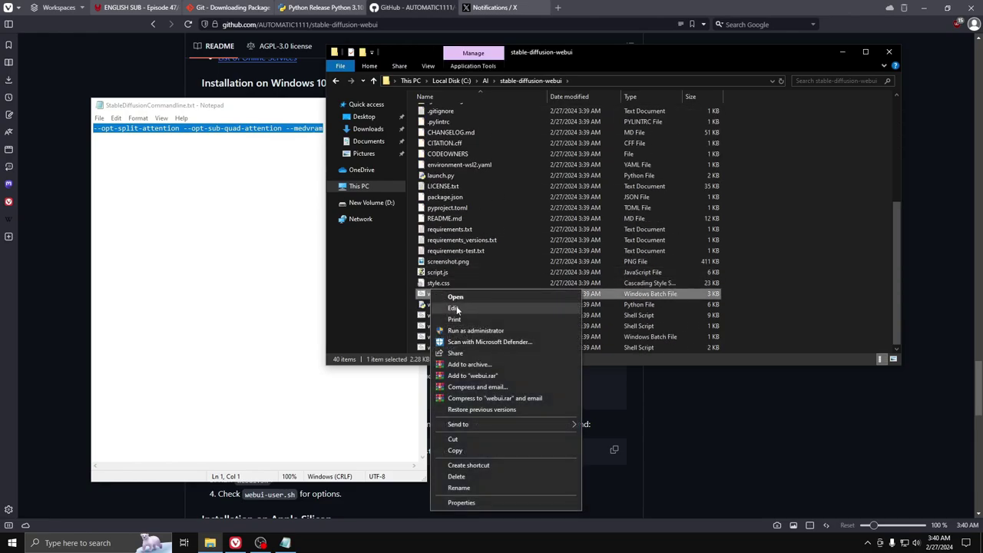
click(456, 306)
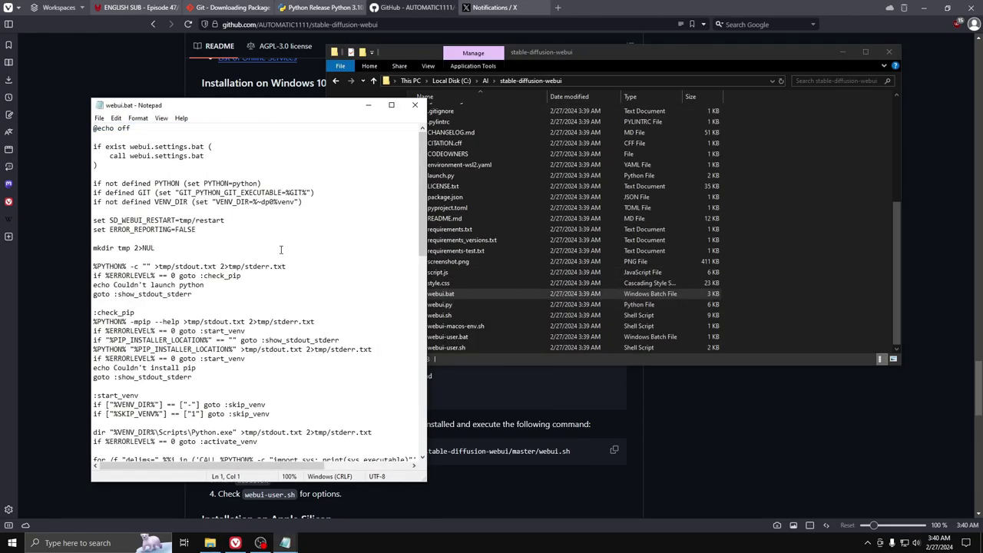
scroll(277, 249, down, 6)
click(415, 105)
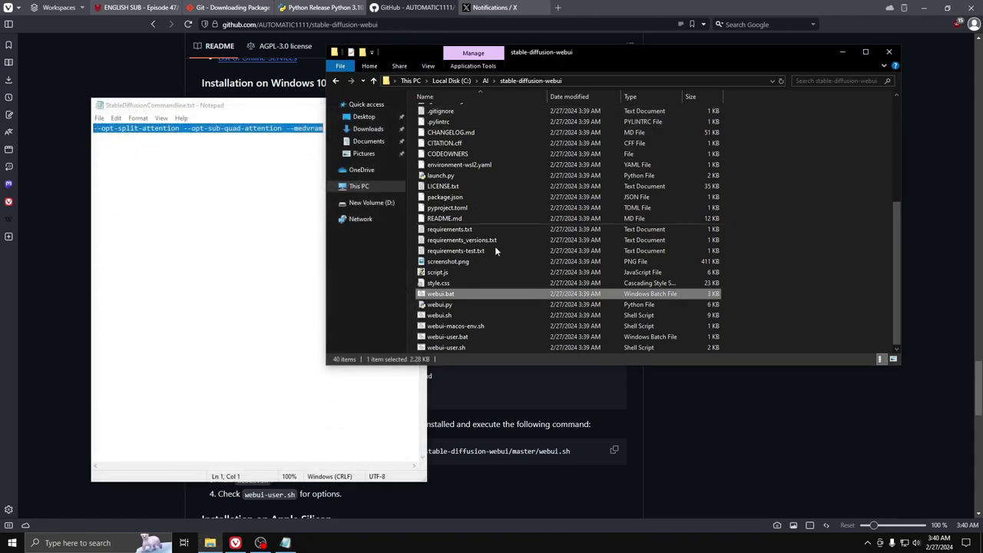
Open webui-user.bat for editing and paste --opt-split-attention --opt-sub-quad-attention --medvram after COMMANDLINE_ARGS=, widening the Notepad window to fit the line
right_click(458, 338)
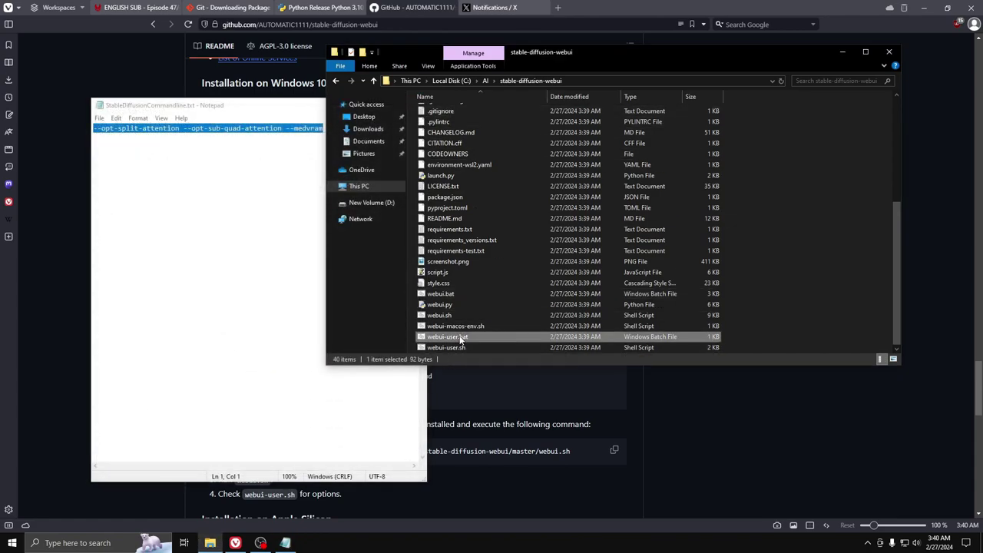
click(490, 134)
click(186, 174)
key(ctrl+v)
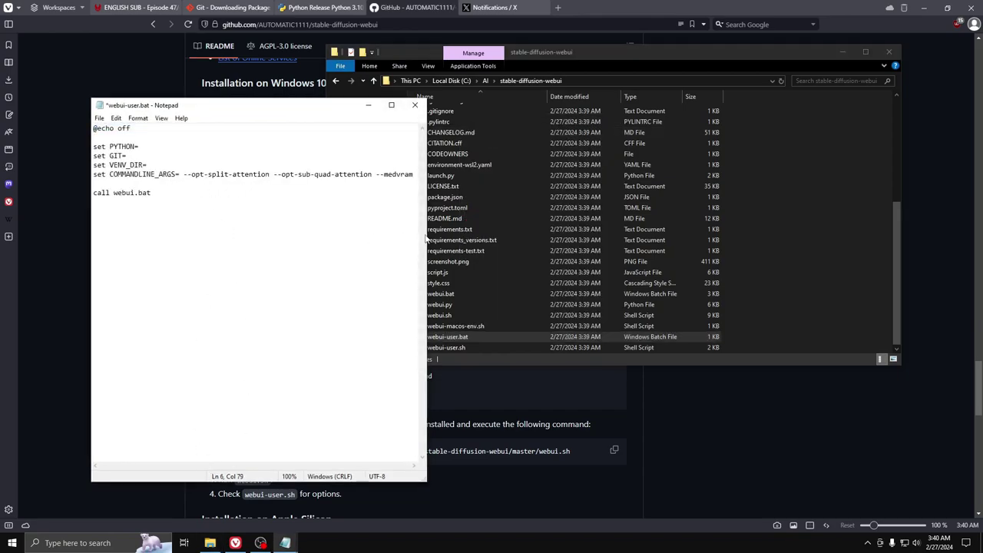
drag(425, 235, 529, 236)
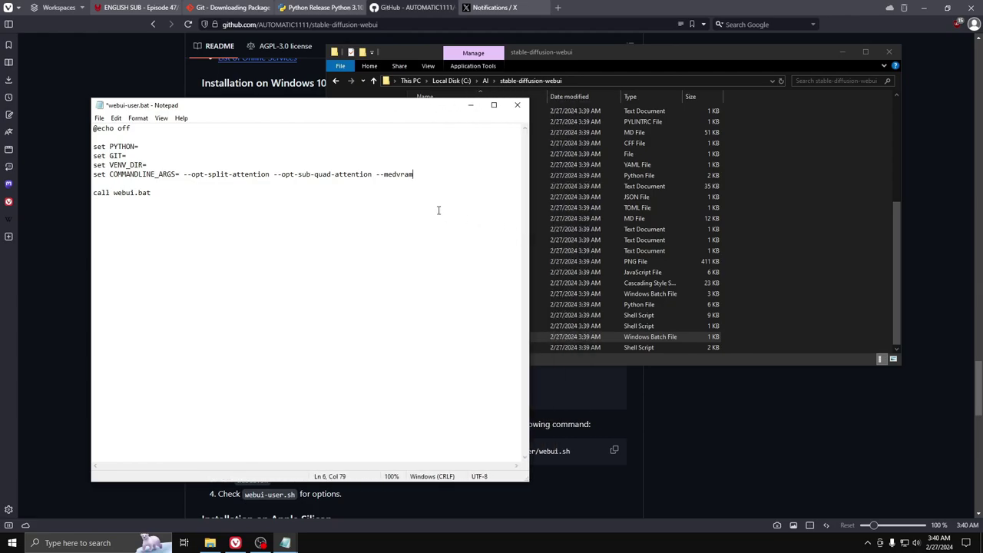
Change --medvram to --lowvram in the COMMANDLINE_ARGS line, and change it back to --medvram
click(401, 174)
click(395, 174)
key(BackSpace)
key(BackSpace)
key(BackSpace)
text(low)
key(BackSpace)
key(BackSpace)
key(BackSpace)
text(med)
Save and close webui-user.bat, and close StableDiffusionCommandline.txt
click(99, 118)
click(115, 164)
click(517, 105)
click(376, 184)
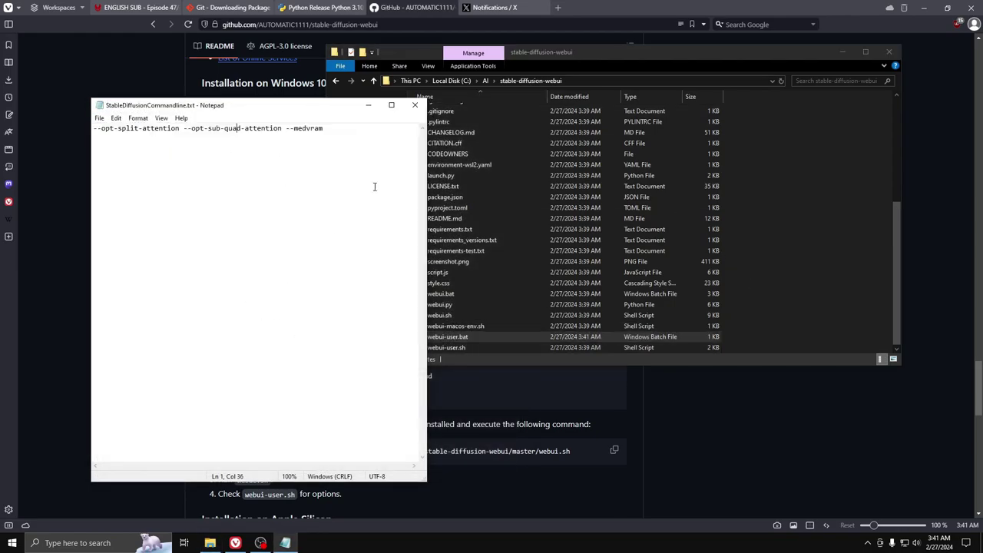
click(415, 105)
Run webui-user.bat and select the v1-5-pruned-emaonly.safetensors checkpoint in the Stable Diffusion web UI
double_click(453, 339)
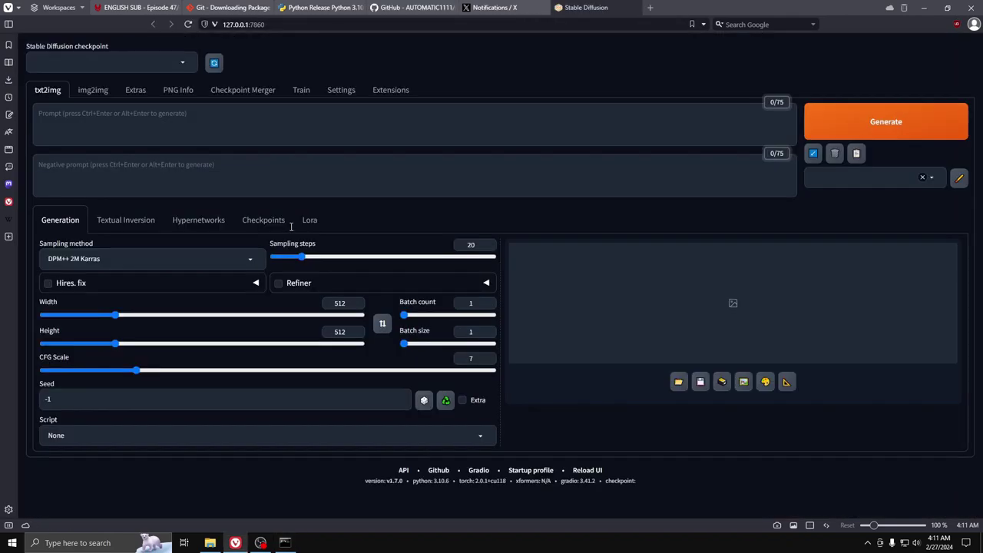
click(108, 62)
click(92, 77)
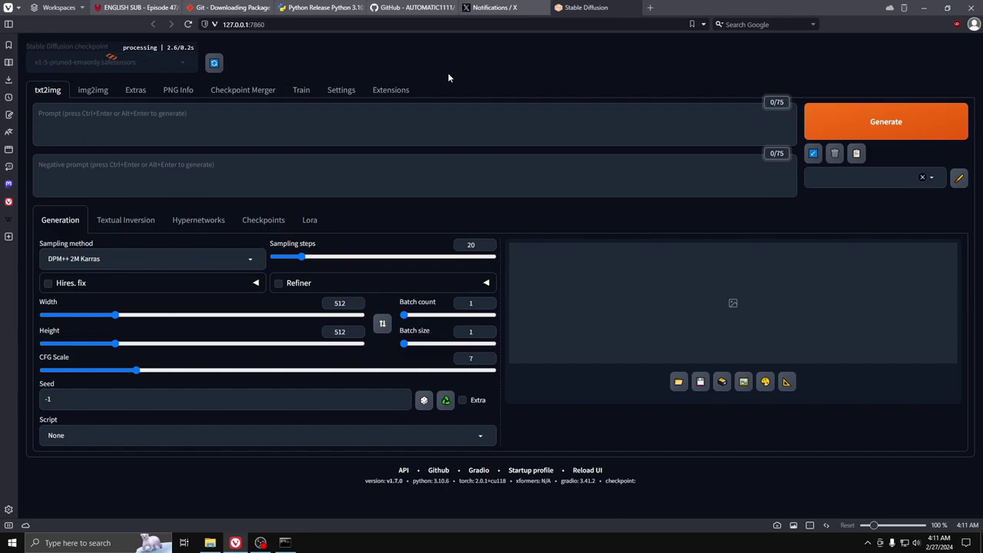
Close the browser's Notifications tab and open the Models page of civitai.com in a new tab
click(541, 8)
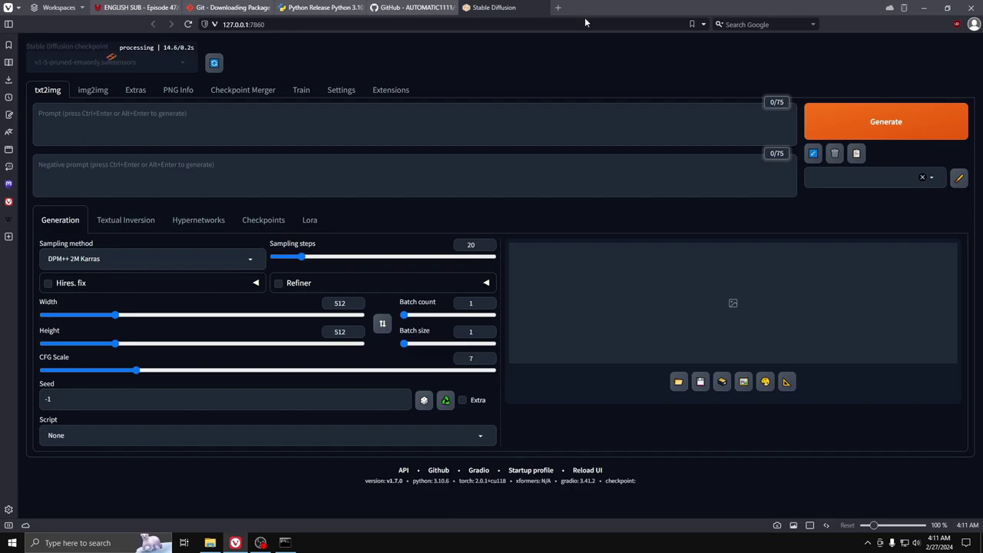
click(559, 8)
text(civitai.c)
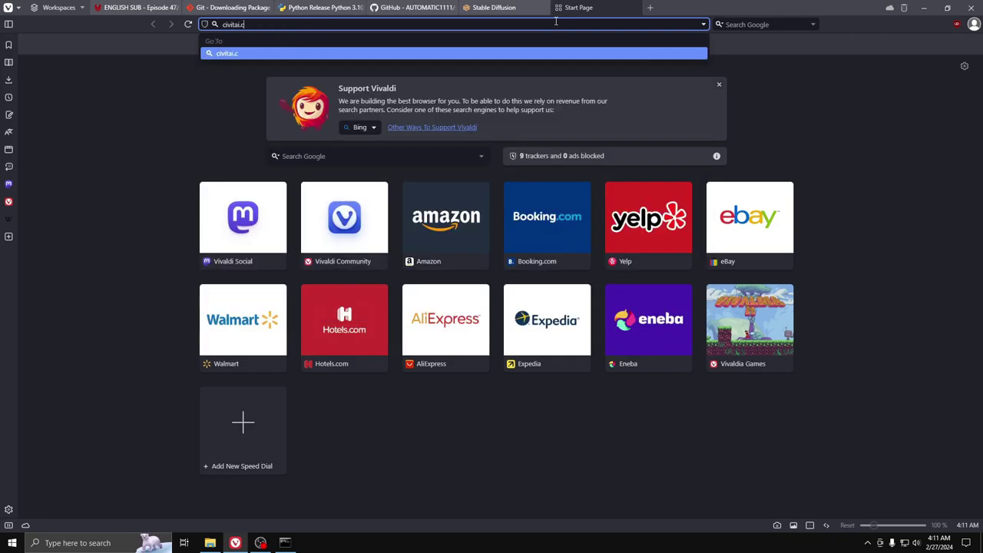
text(om)
key(Return)
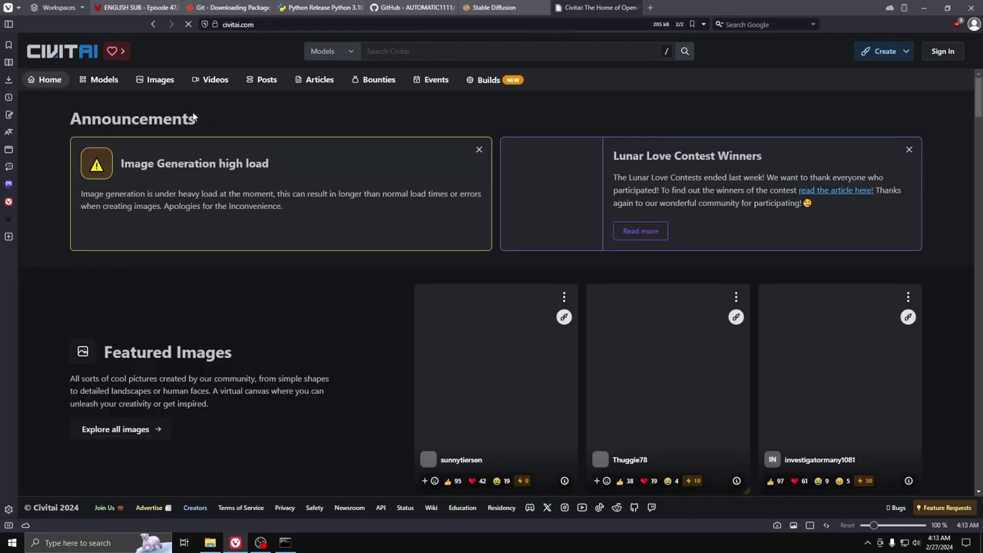
click(101, 80)
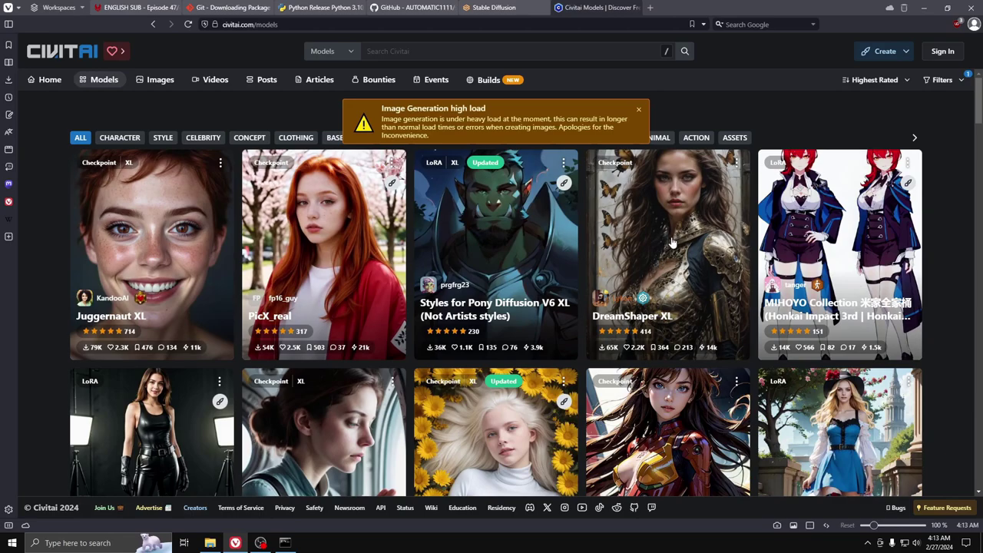
Browse the Civitai model gallery, dismiss the newsletter sign-up, and open the PicX_real checkpoint page
scroll(674, 238, down, 2)
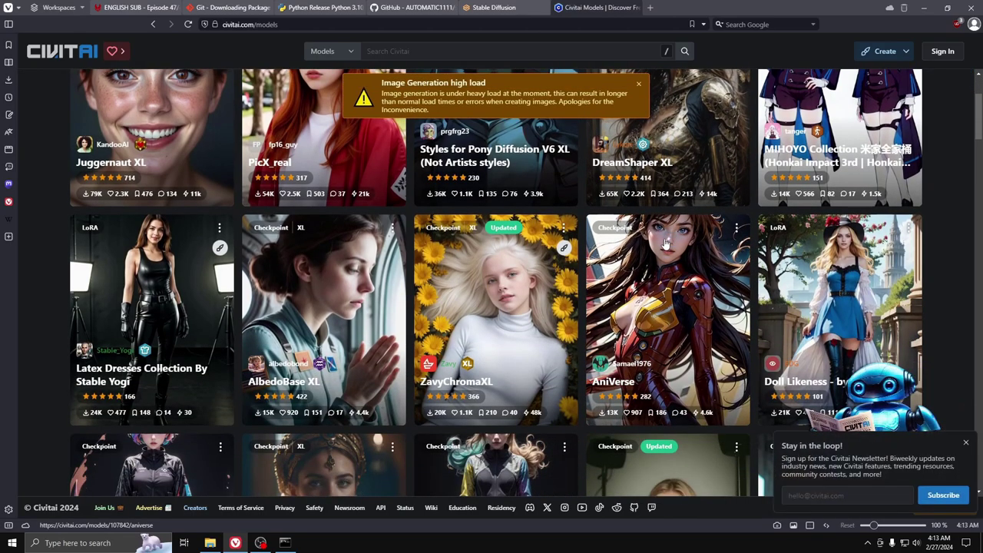
click(965, 443)
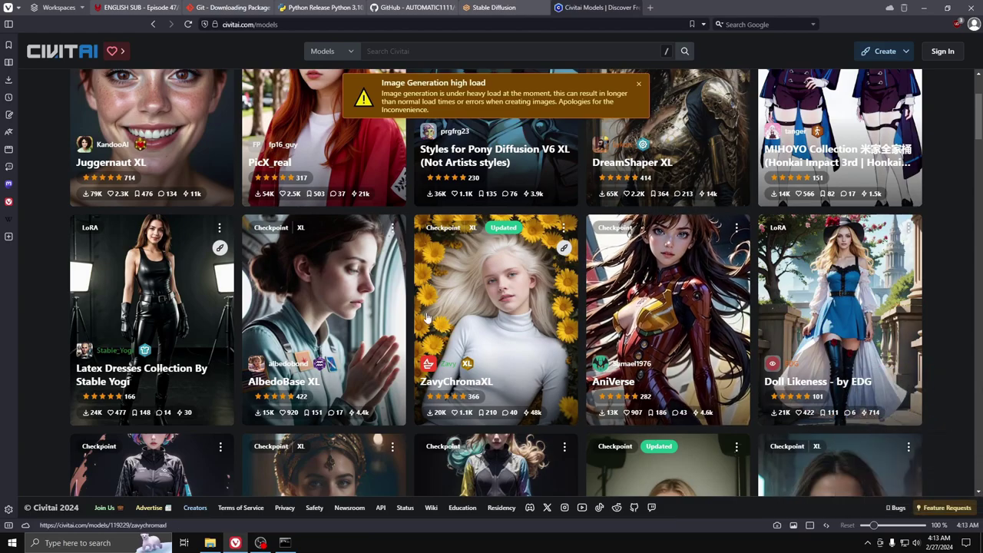
scroll(49, 269, down, 3)
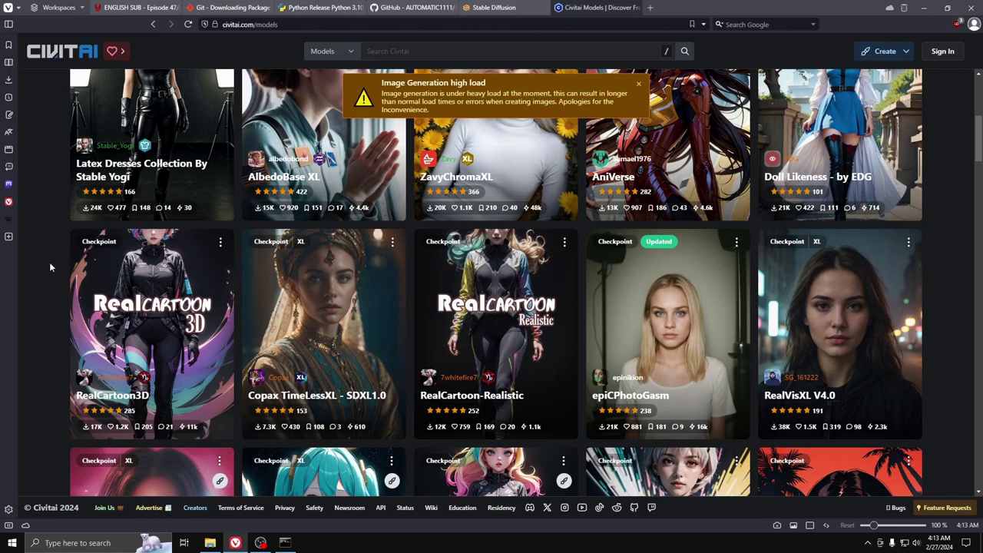
scroll(49, 262, down, 2)
scroll(49, 259, down, 1)
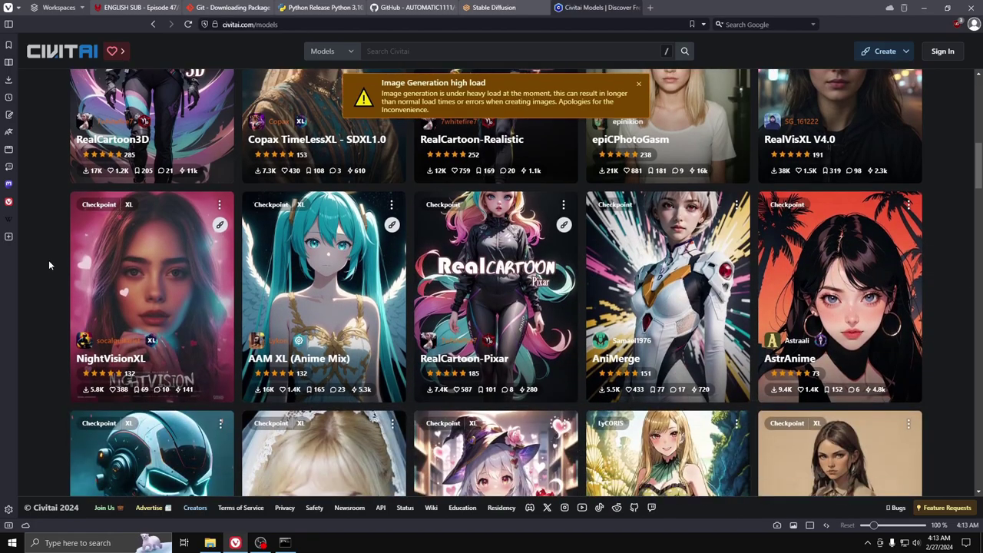
scroll(49, 259, up, 2)
scroll(45, 266, down, 3)
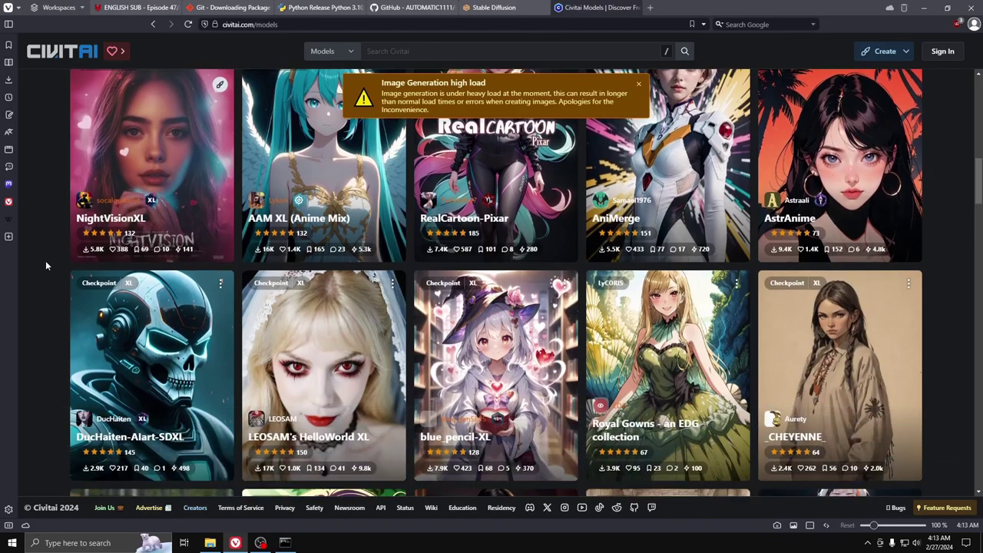
scroll(50, 261, up, 3)
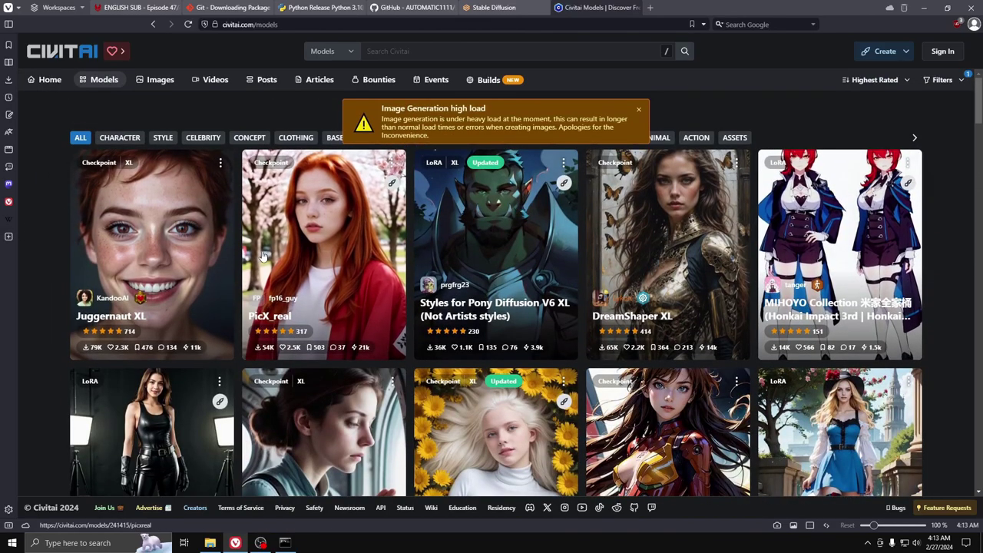
click(322, 240)
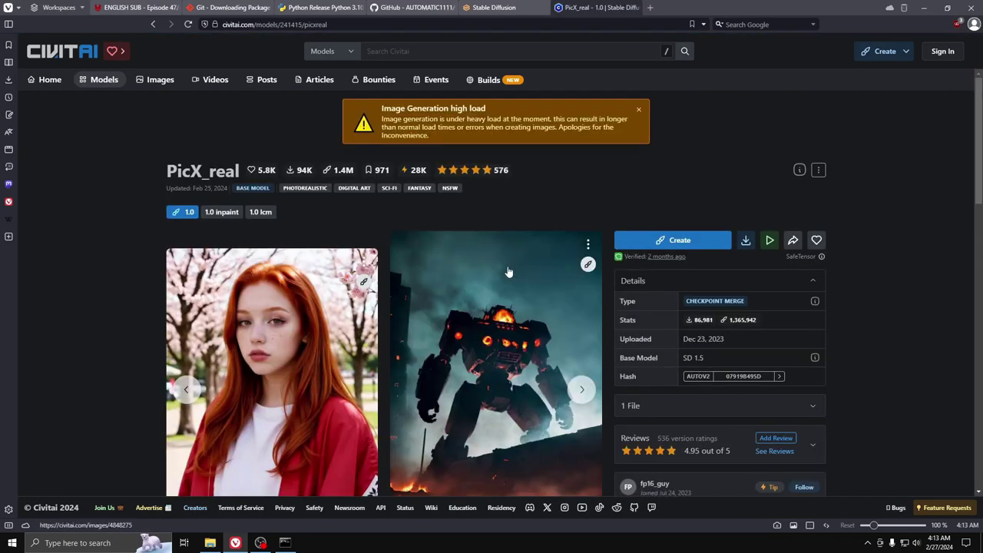
Look through the sample images in the PicX_real checkpoint's preview carousel
click(581, 390)
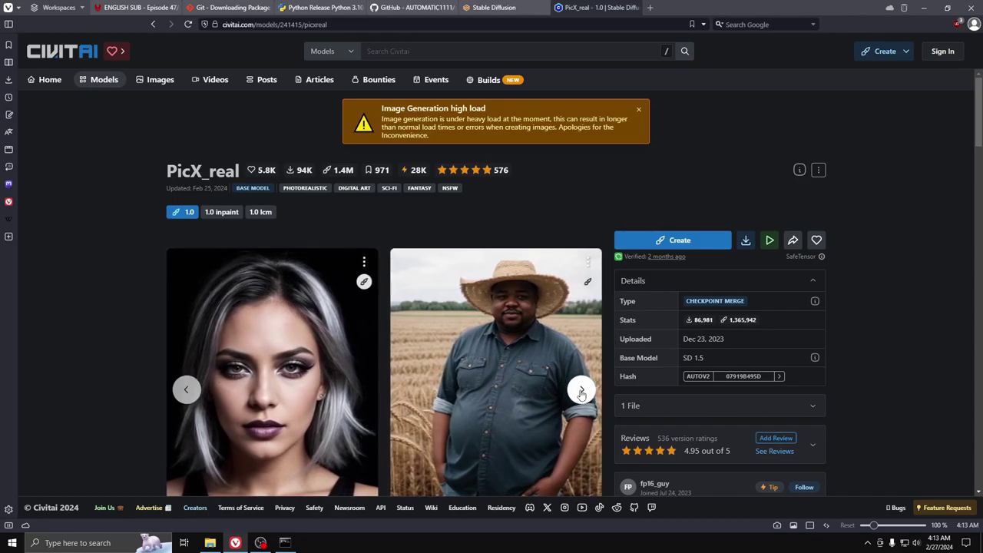
click(581, 391)
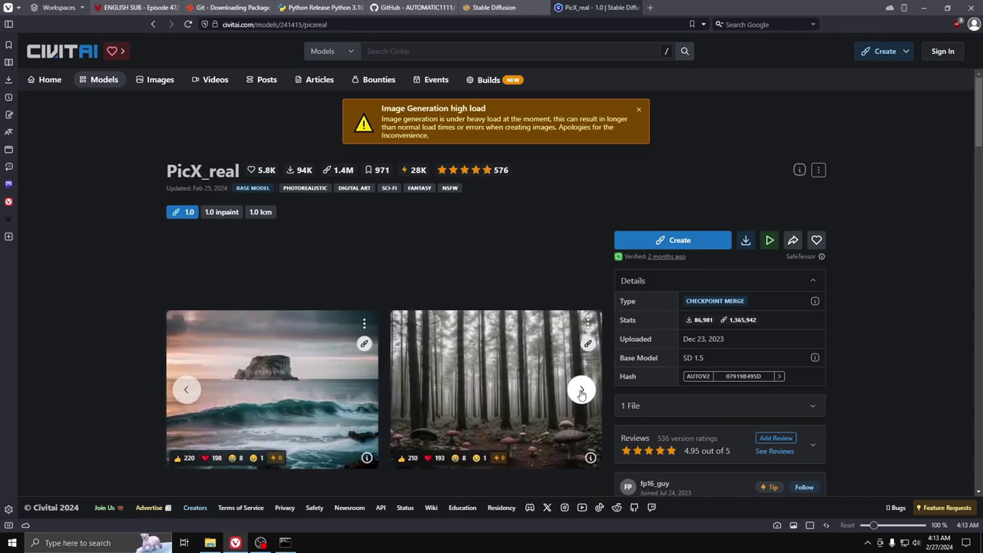
click(581, 390)
click(581, 390)
click(581, 390)
click(581, 391)
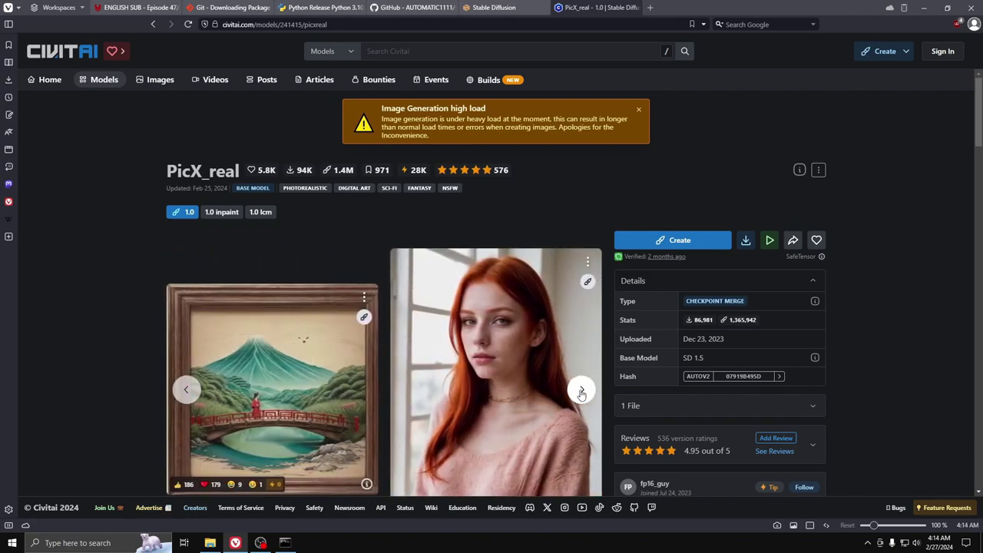
click(581, 392)
click(581, 391)
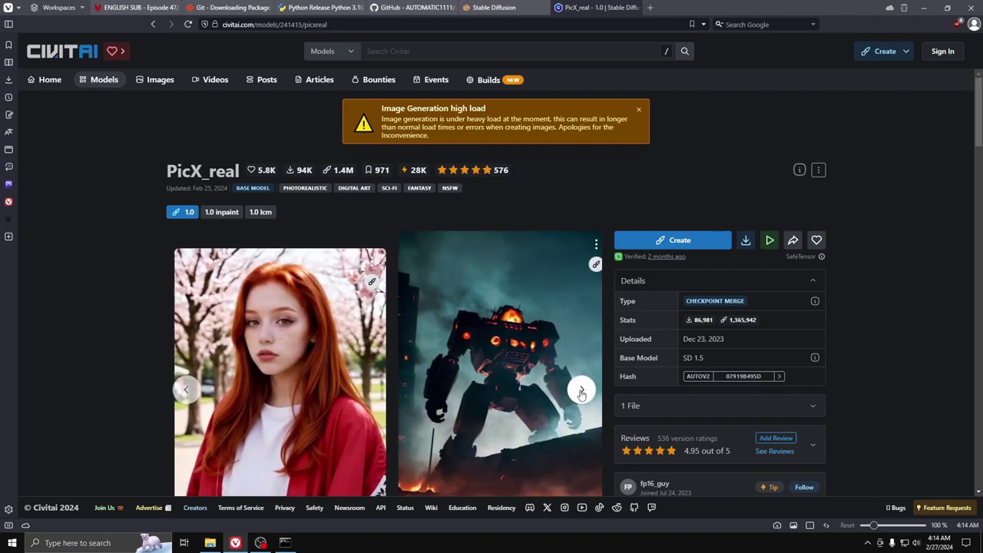
Browse the user-posted images in the PicX_real model page's Gallery section
scroll(515, 361, down, 3)
scroll(516, 361, down, 10)
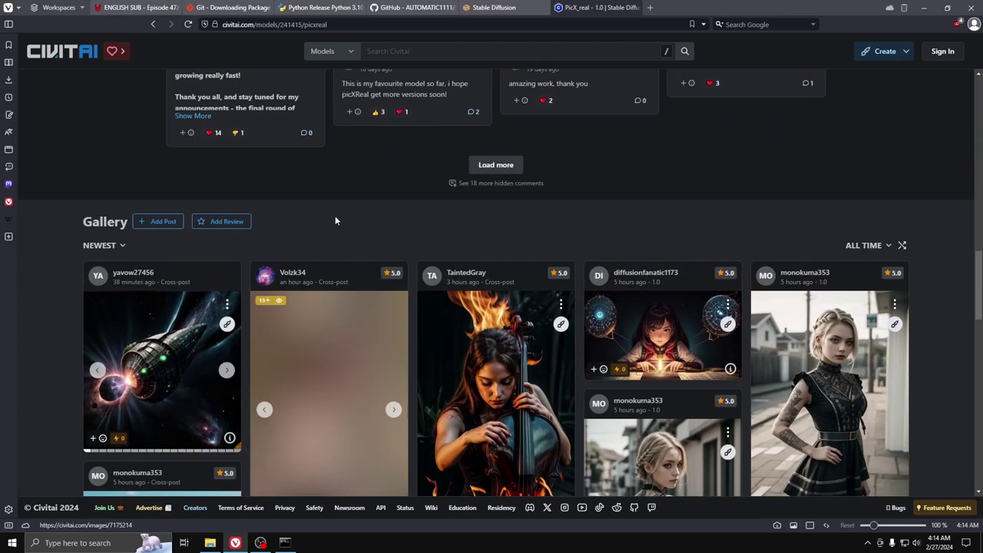
scroll(334, 217, down, 2)
scroll(619, 299, down, 2)
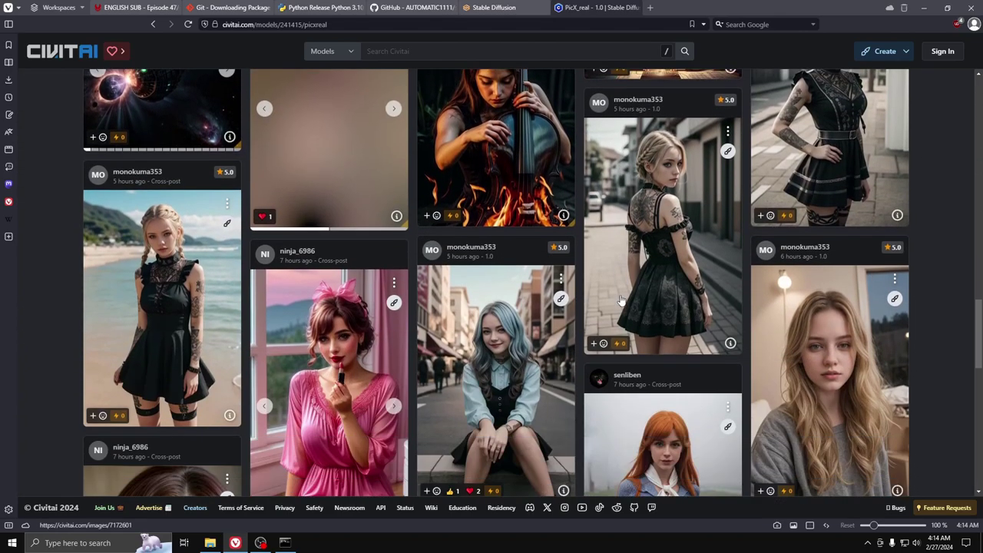
scroll(617, 298, up, 2)
scroll(617, 298, down, 3)
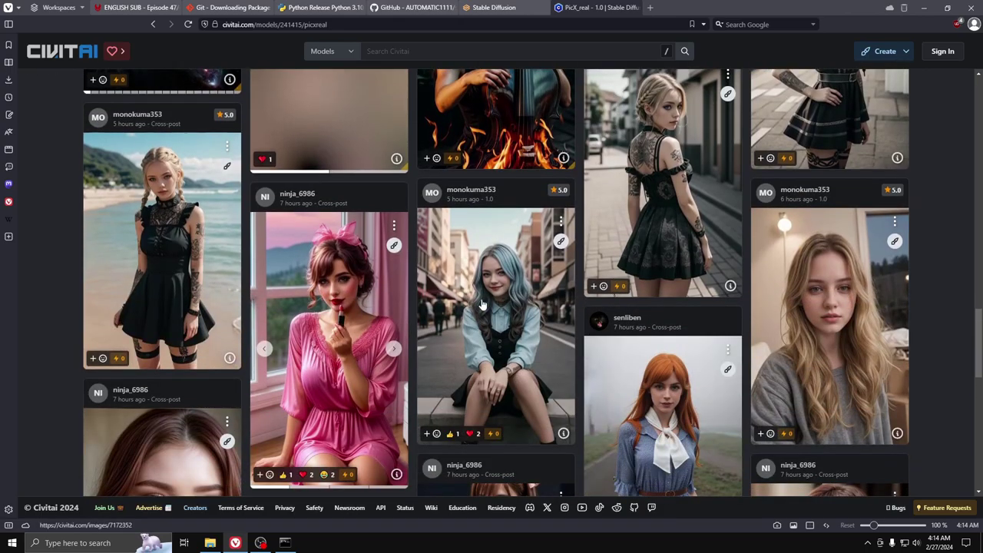
scroll(482, 305, down, 3)
scroll(480, 301, down, 3)
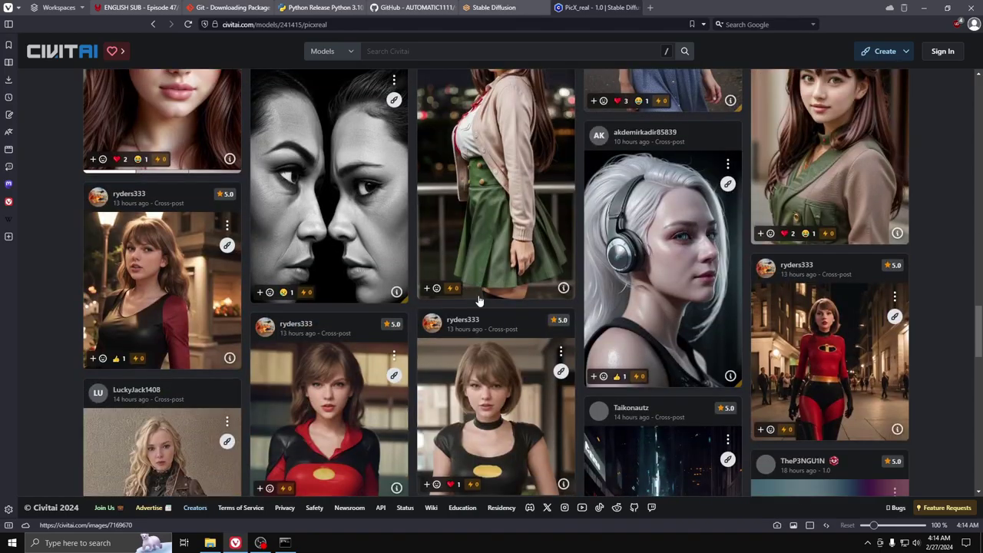
scroll(477, 297, down, 2)
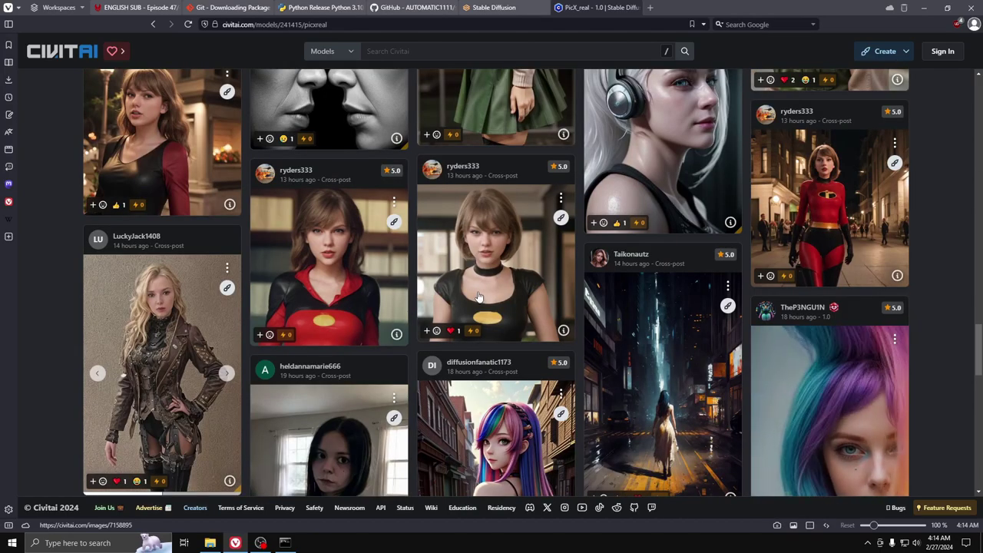
scroll(478, 296, down, 2)
scroll(478, 296, down, 4)
scroll(477, 296, up, 4)
scroll(66, 256, down, 4)
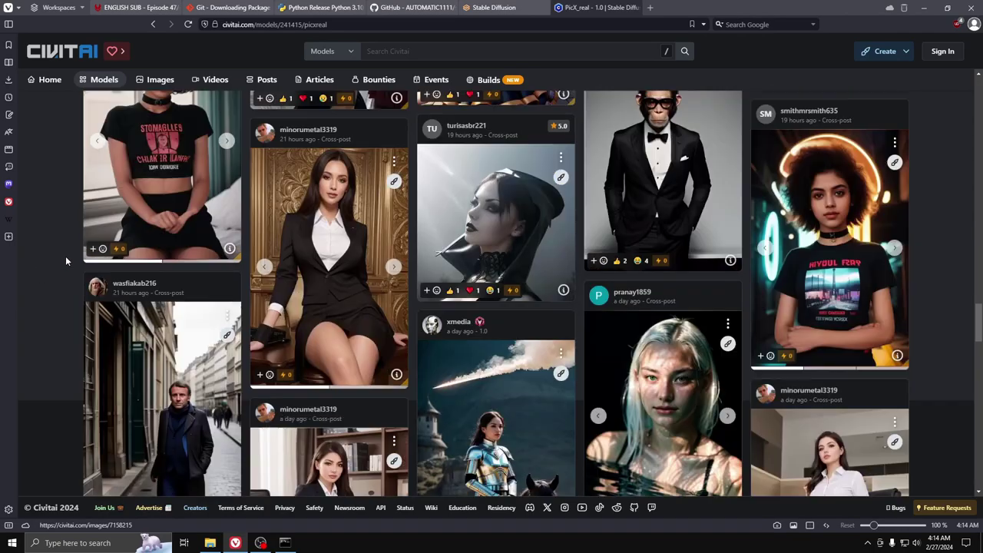
scroll(63, 259, up, 2)
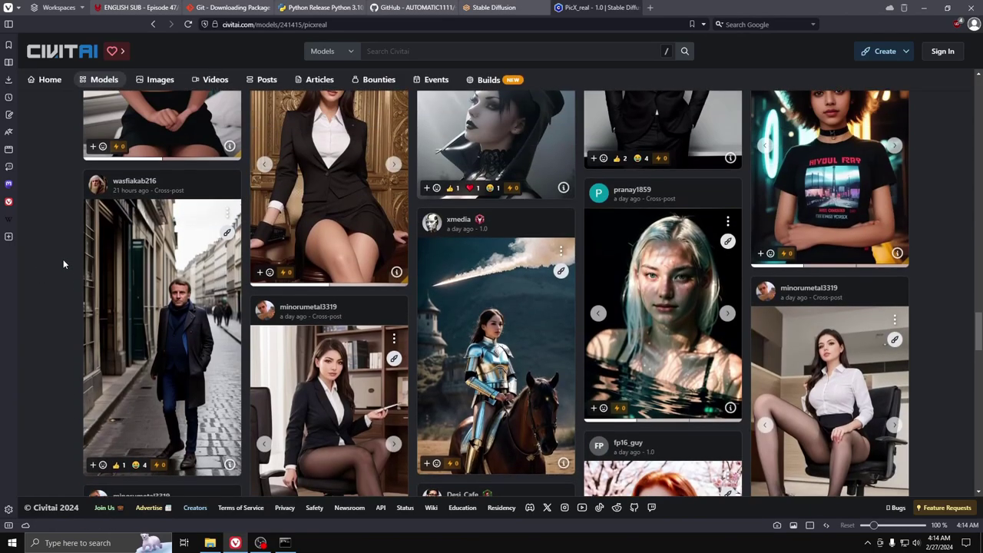
scroll(63, 264, down, 3)
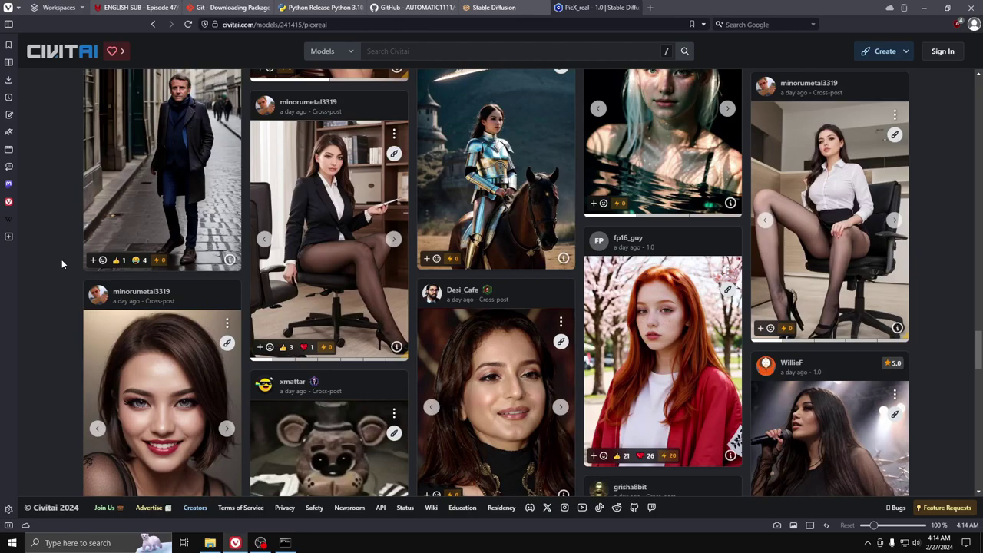
scroll(61, 263, up, 1)
scroll(62, 259, down, 4)
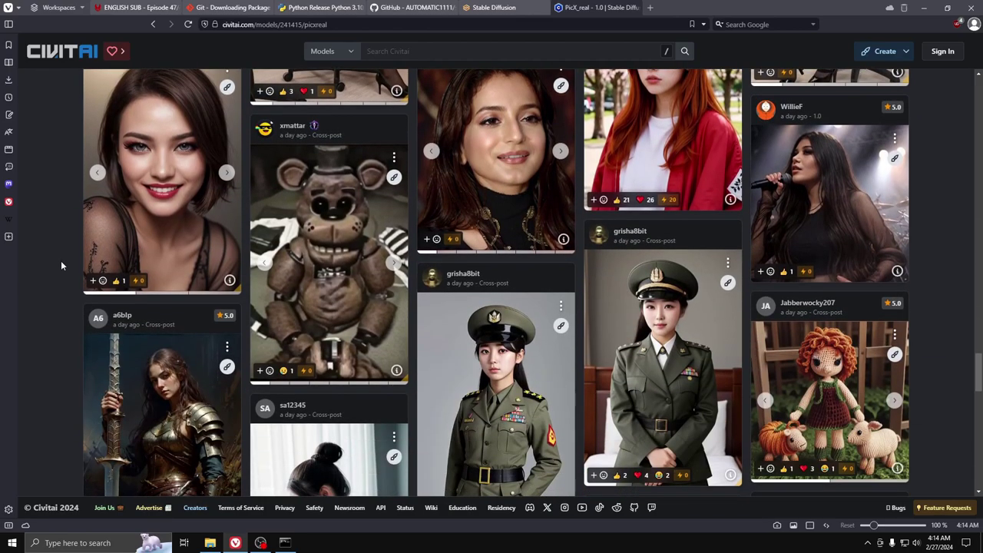
scroll(61, 261, down, 3)
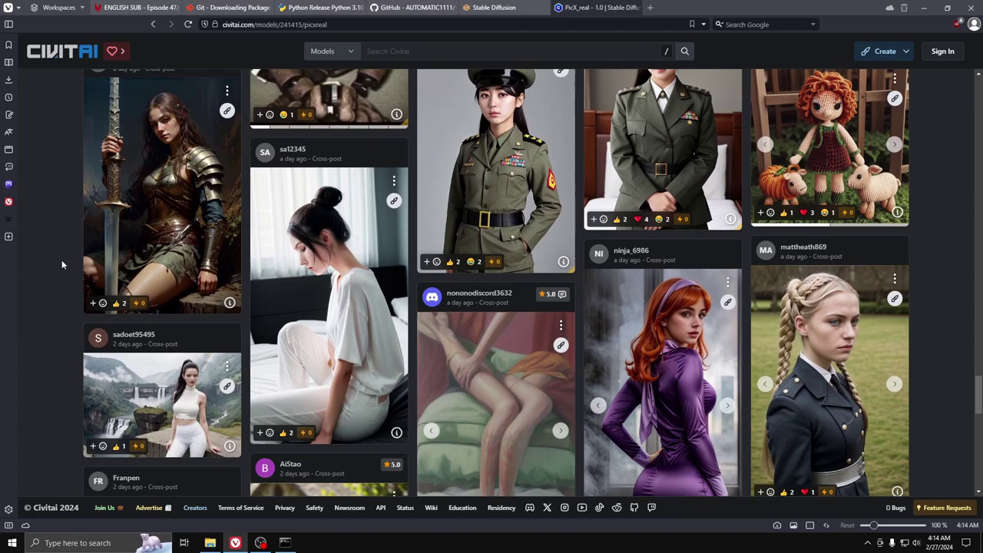
scroll(63, 261, down, 1)
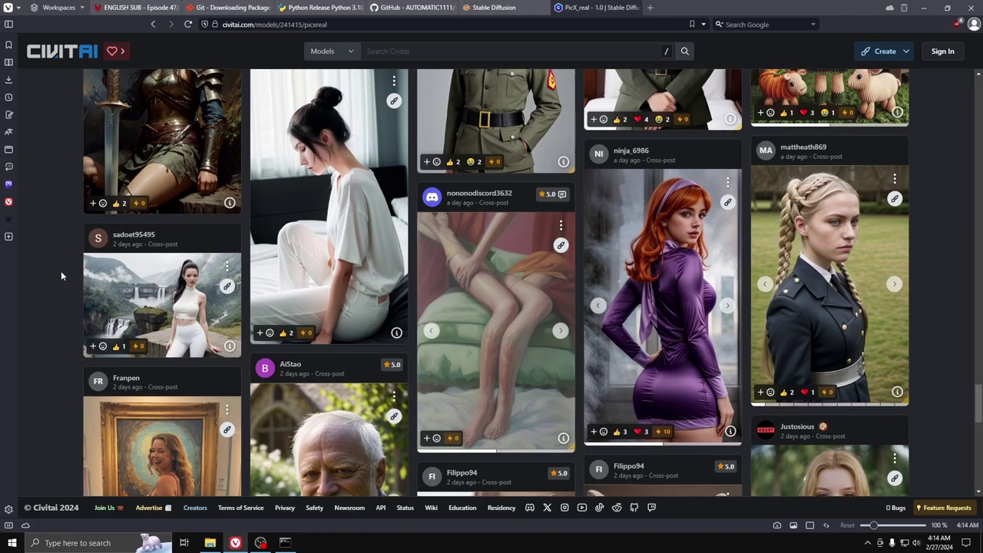
scroll(60, 270, up, 1)
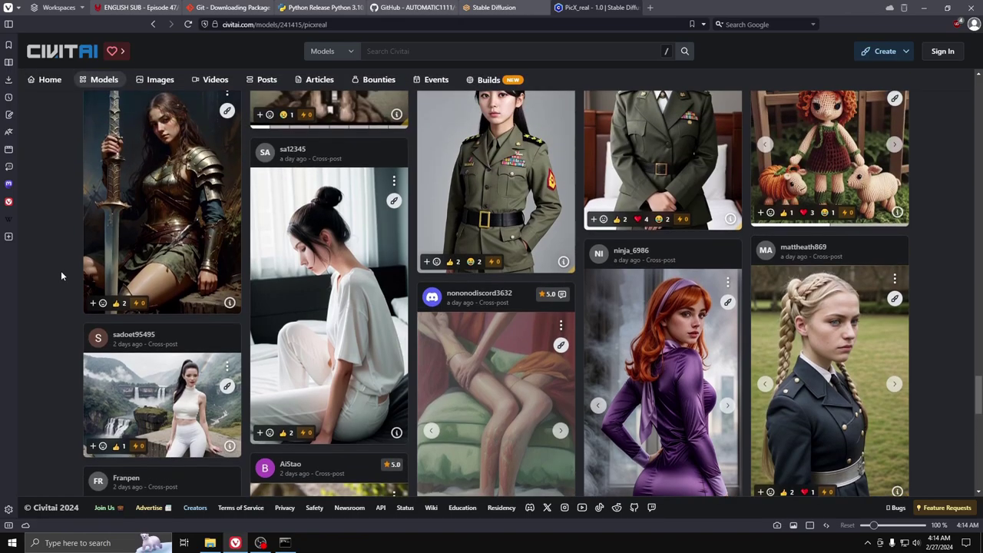
scroll(61, 270, down, 4)
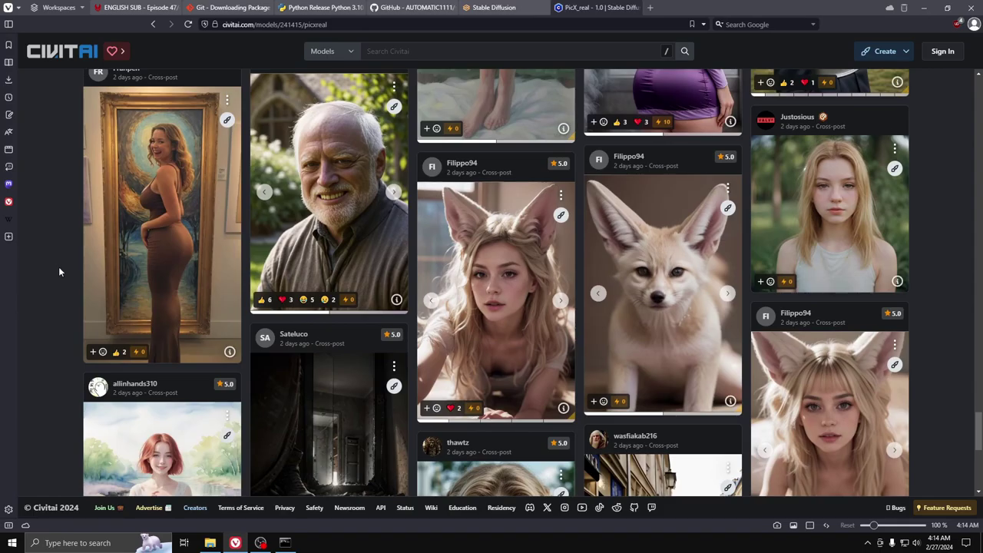
scroll(60, 265, up, 4)
scroll(65, 262, up, 1)
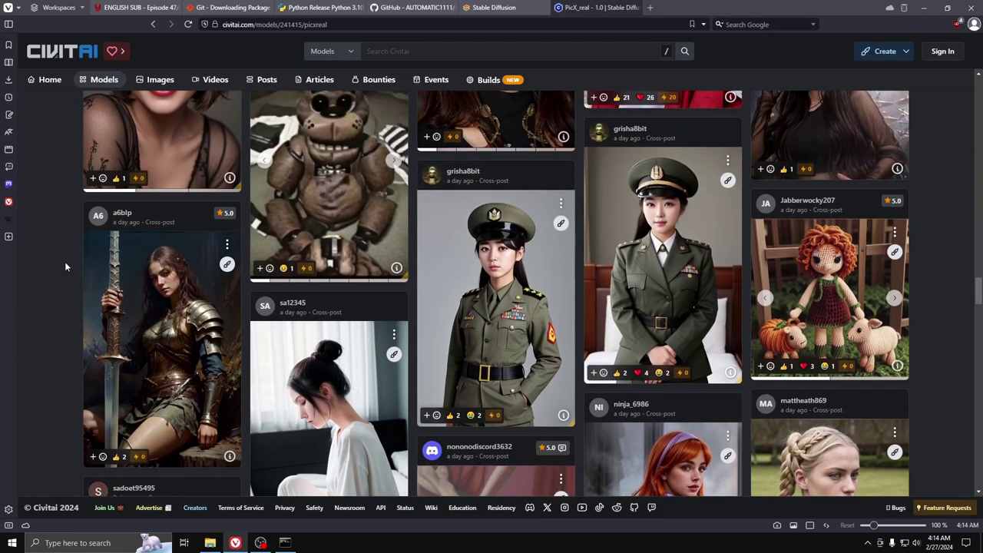
scroll(60, 257, down, 12)
scroll(60, 261, down, 1)
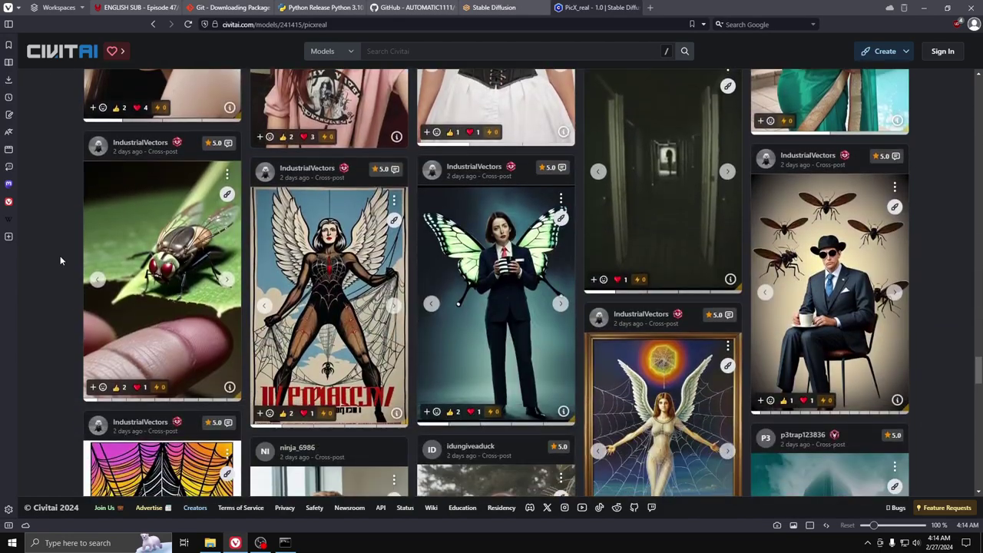
scroll(60, 260, down, 1)
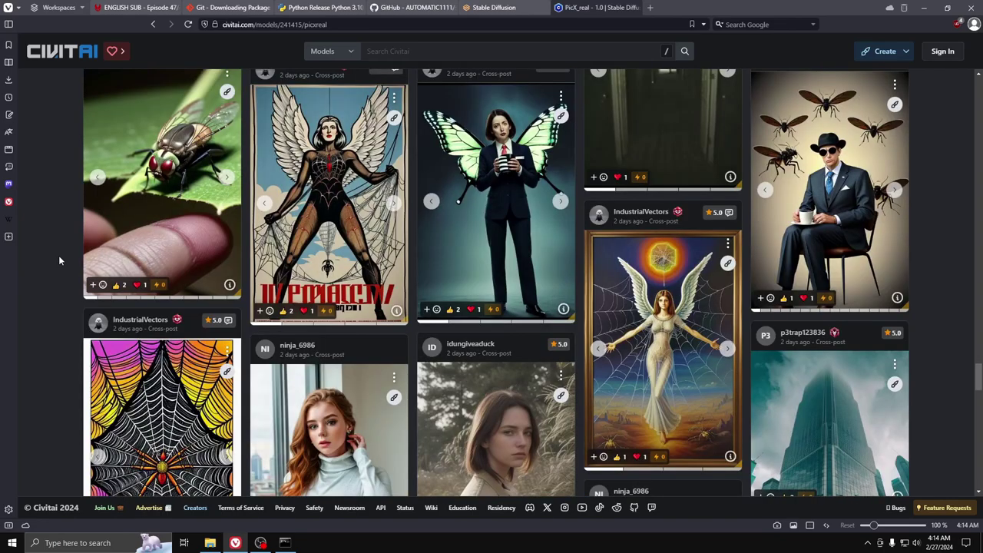
scroll(58, 255, down, 3)
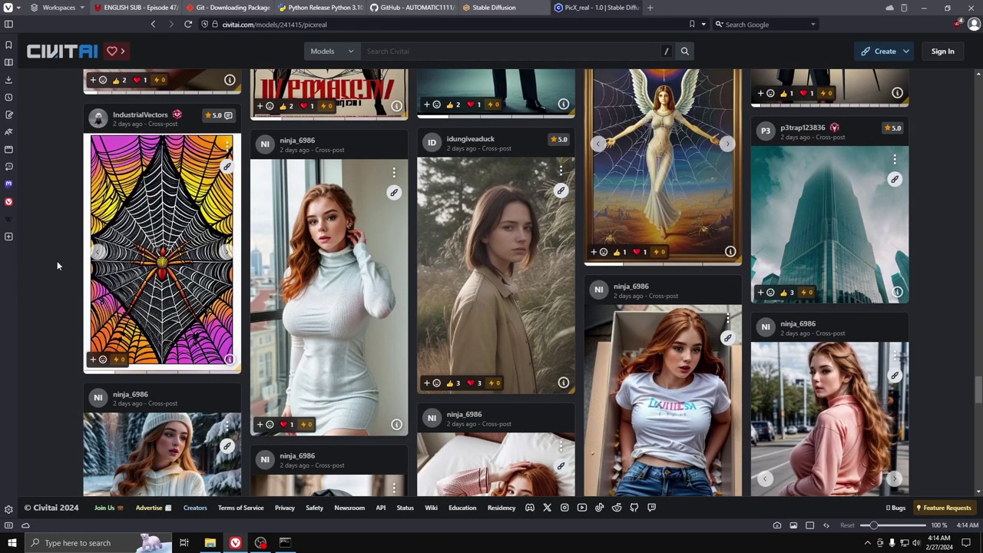
scroll(57, 261, down, 1)
scroll(58, 263, up, 1)
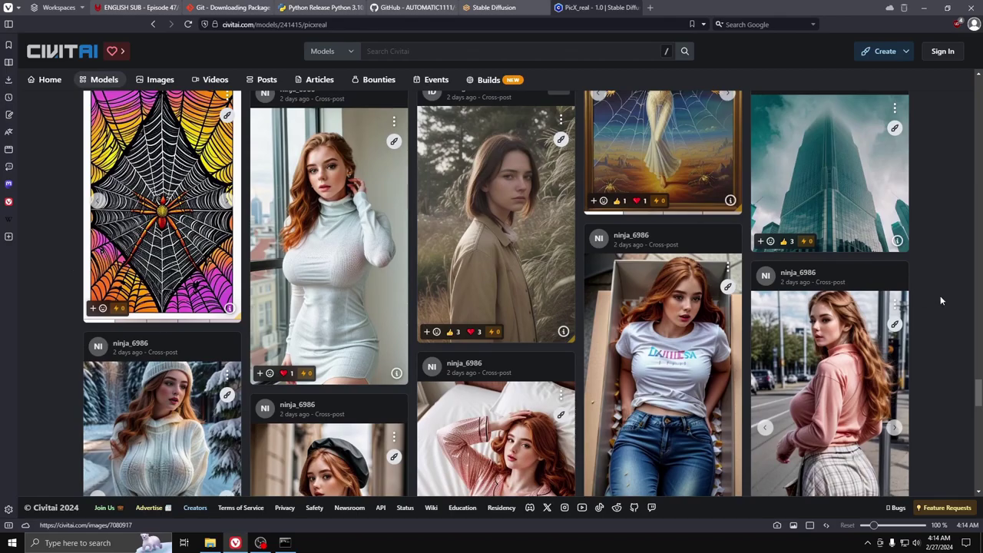
scroll(962, 317, down, 1)
Download the PicX_real 1.0 checkpoint and save picxReal_10.safetensors to the Downloads folder
drag(978, 396, 979, 106)
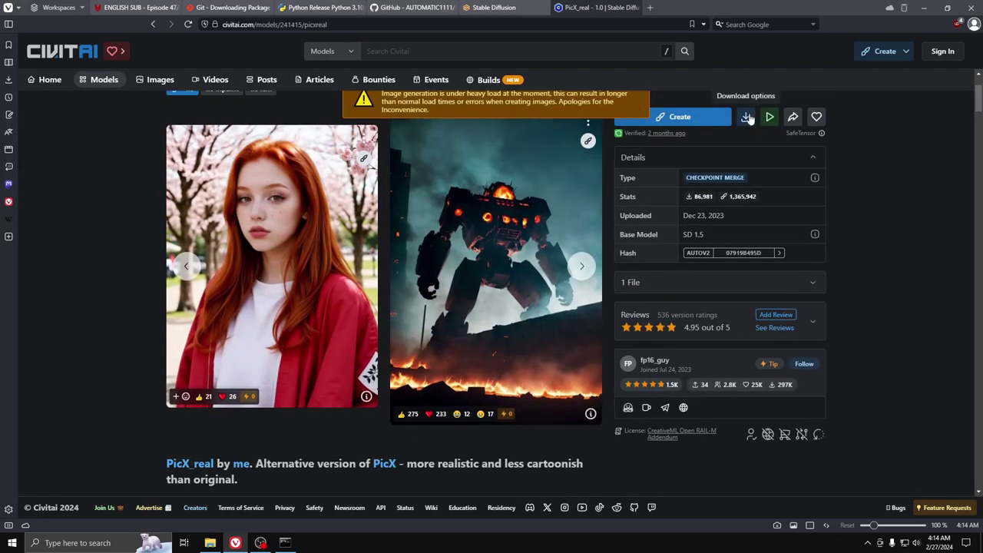
click(746, 117)
click(698, 137)
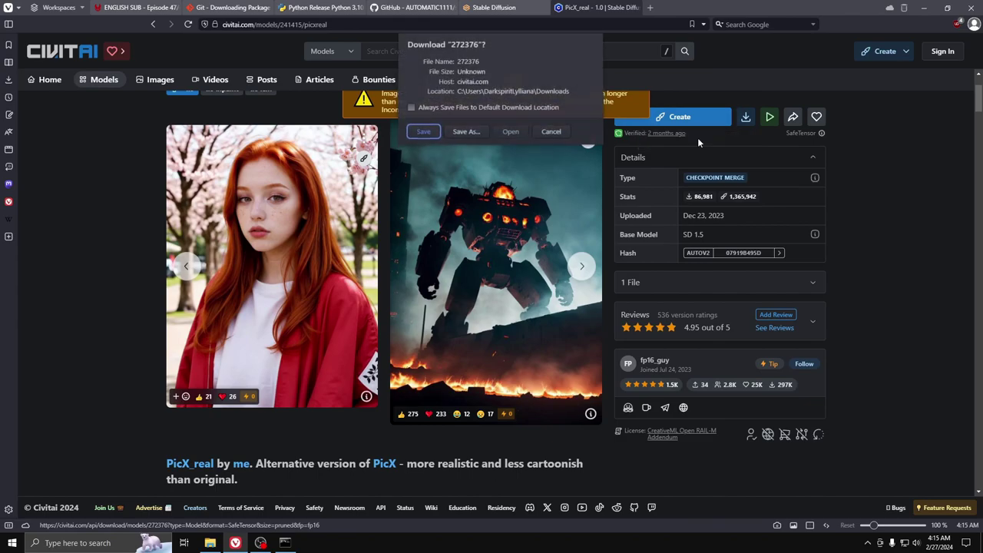
click(423, 130)
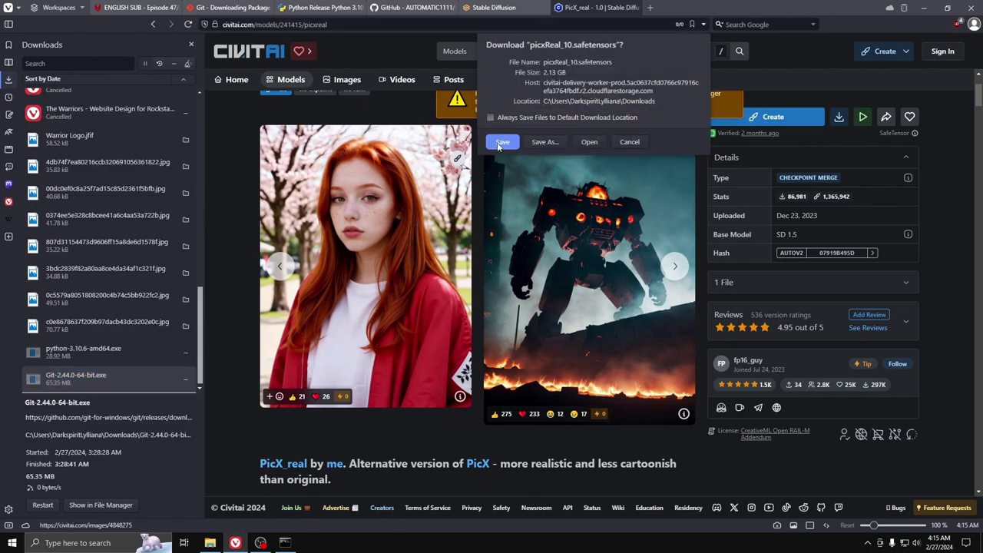
click(500, 143)
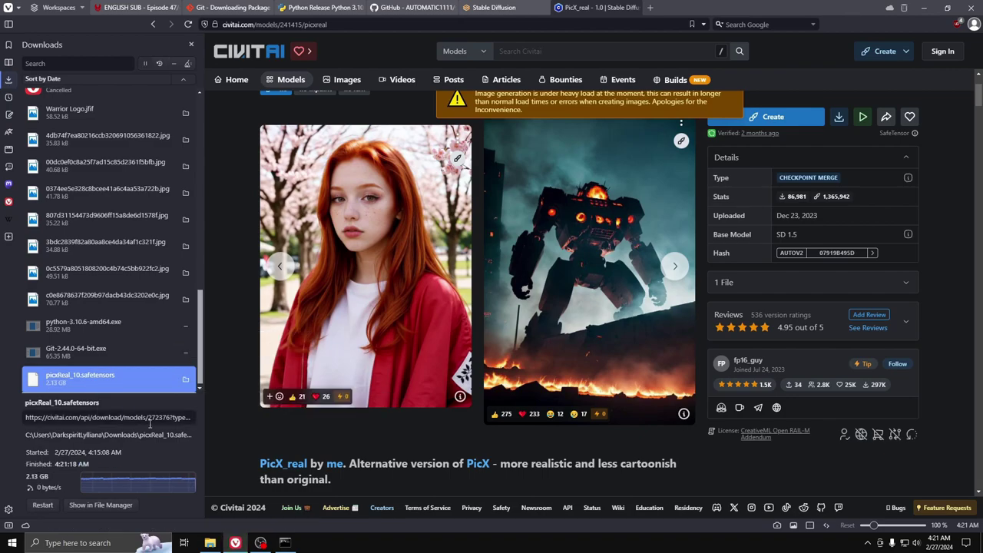
Move picxReal_10.safetensors from the Downloads folder into C:\AI\stable-diffusion-webui\models\Stable-diffusion
click(185, 378)
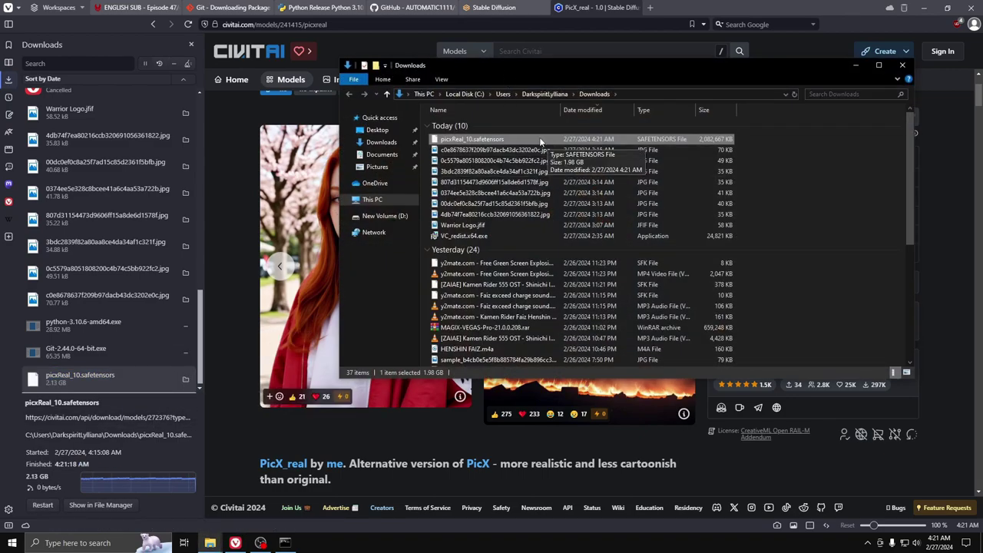
right_click(504, 139)
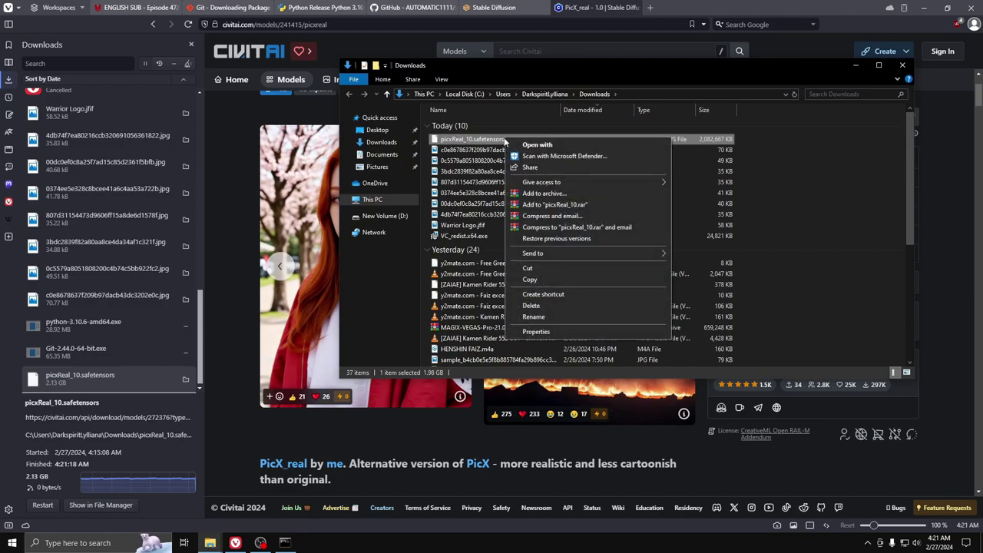
click(538, 269)
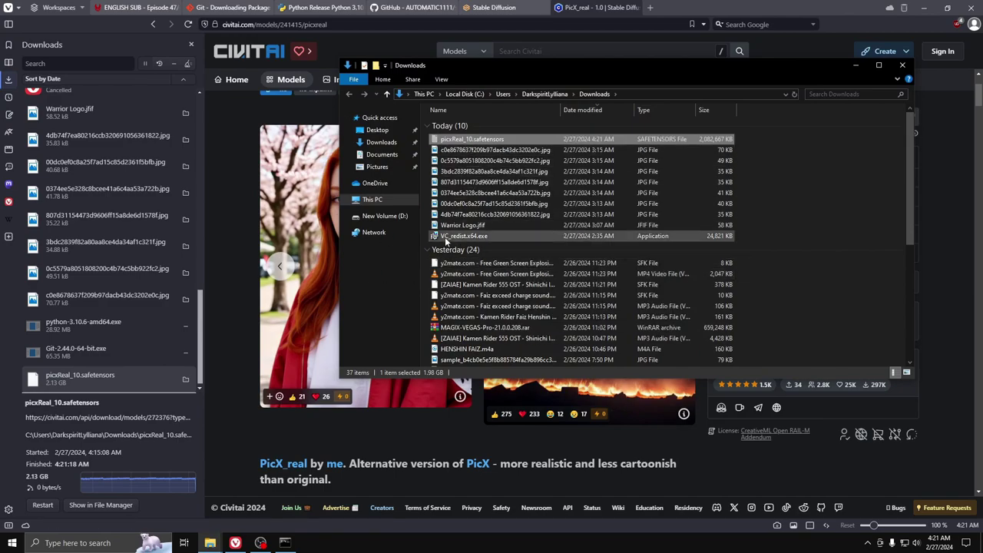
click(372, 199)
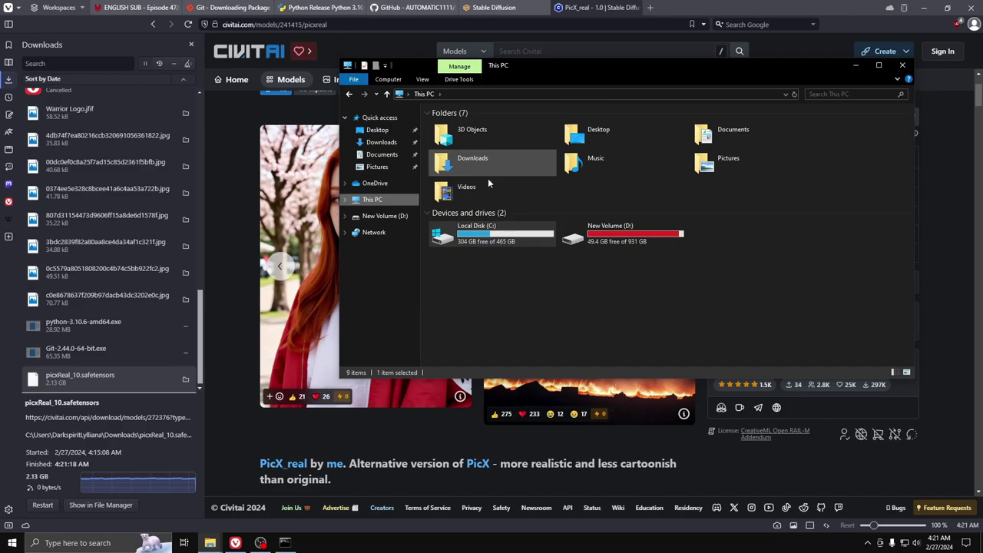
double_click(469, 145)
double_click(452, 135)
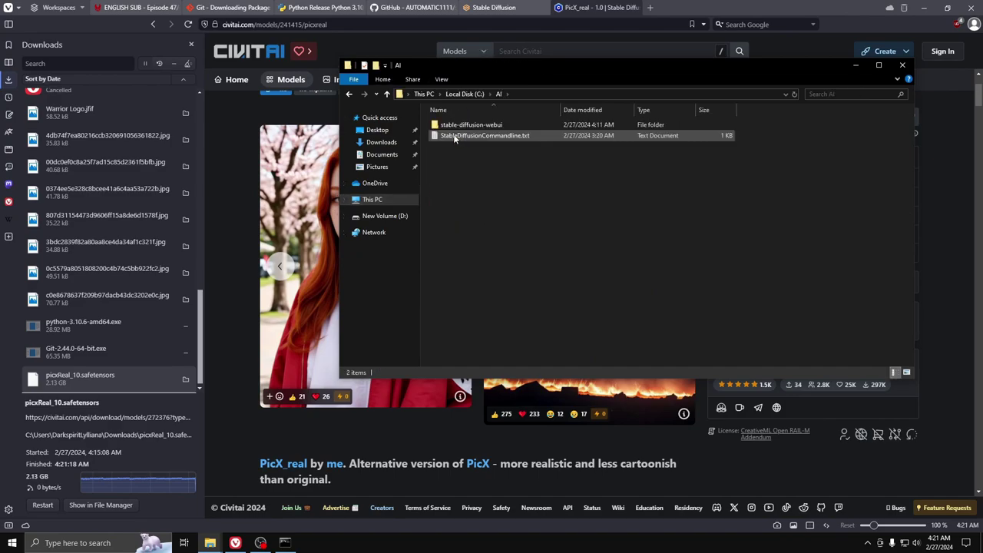
double_click(452, 134)
double_click(461, 242)
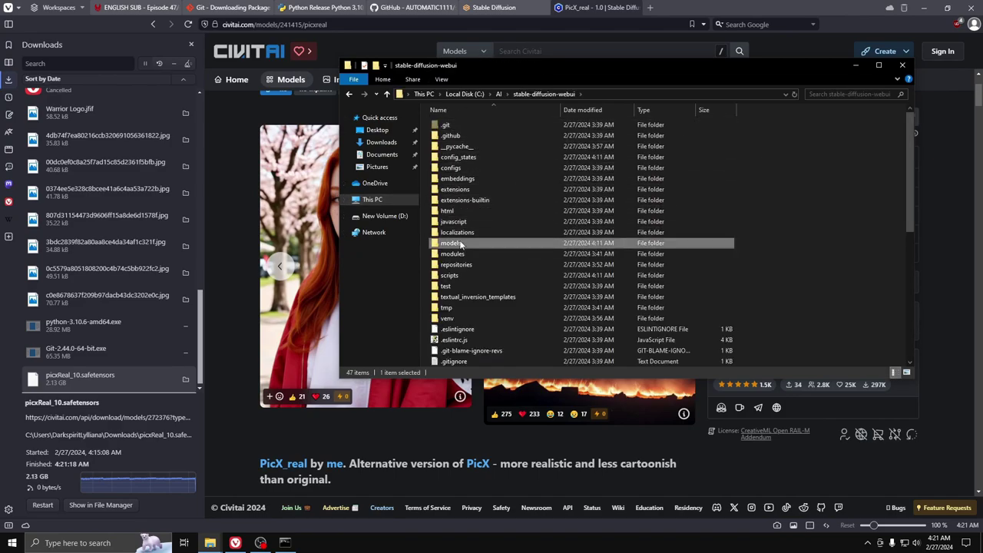
double_click(462, 210)
right_click(507, 192)
click(526, 262)
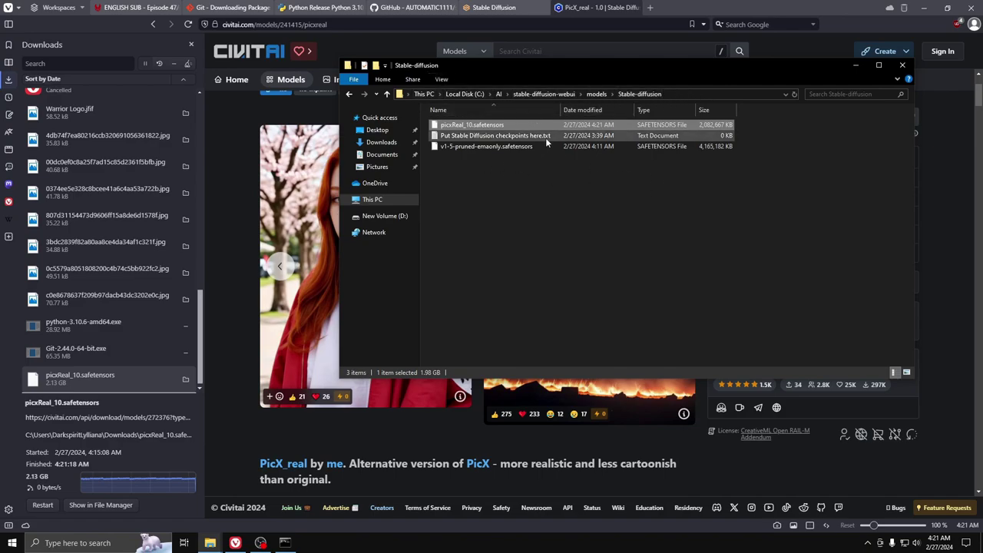
Close the browser's list of downloads and return to the Stable Diffusion web UI page
click(188, 79)
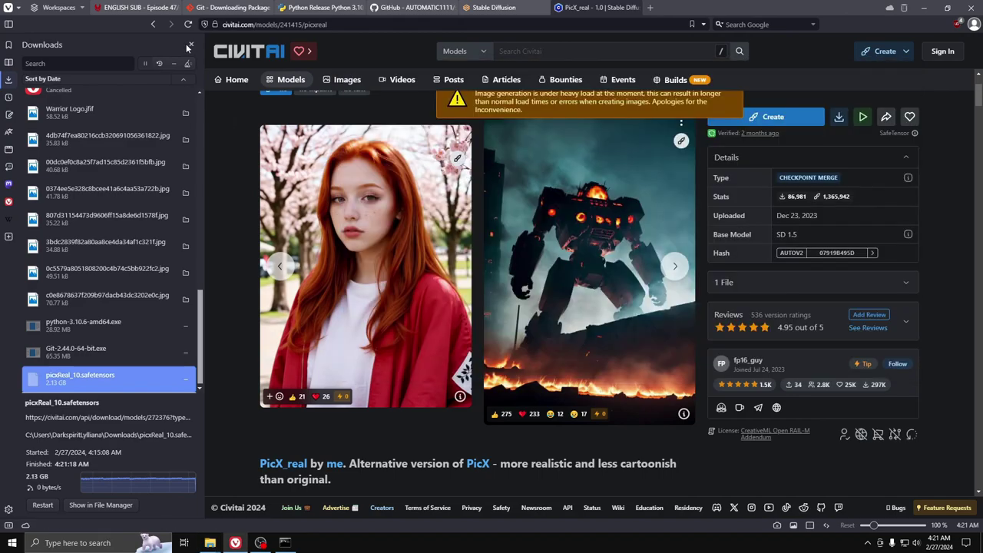
click(191, 46)
click(492, 8)
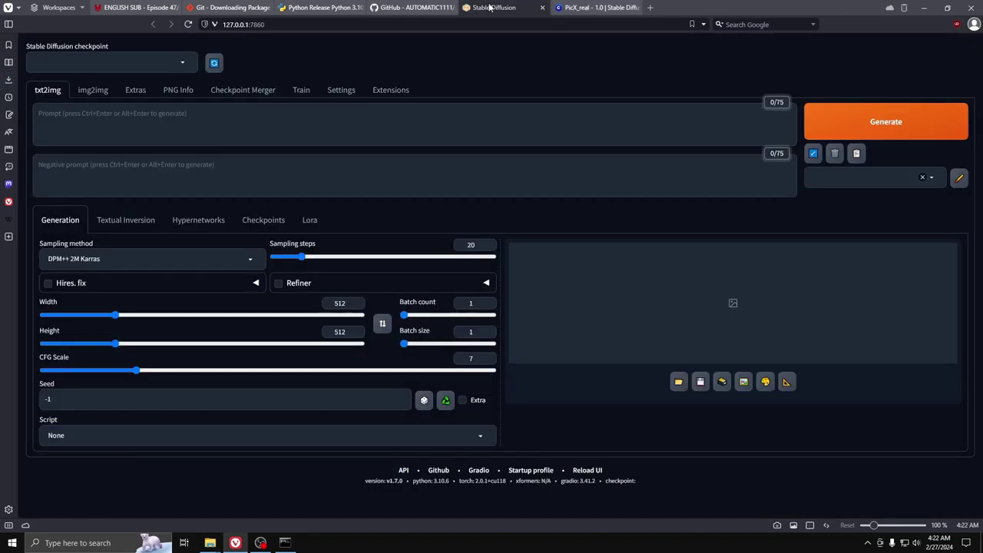
Refresh the checkpoint list to load picxReal_10.safetensors, and set the image height to 768
click(214, 62)
click(182, 64)
click(92, 78)
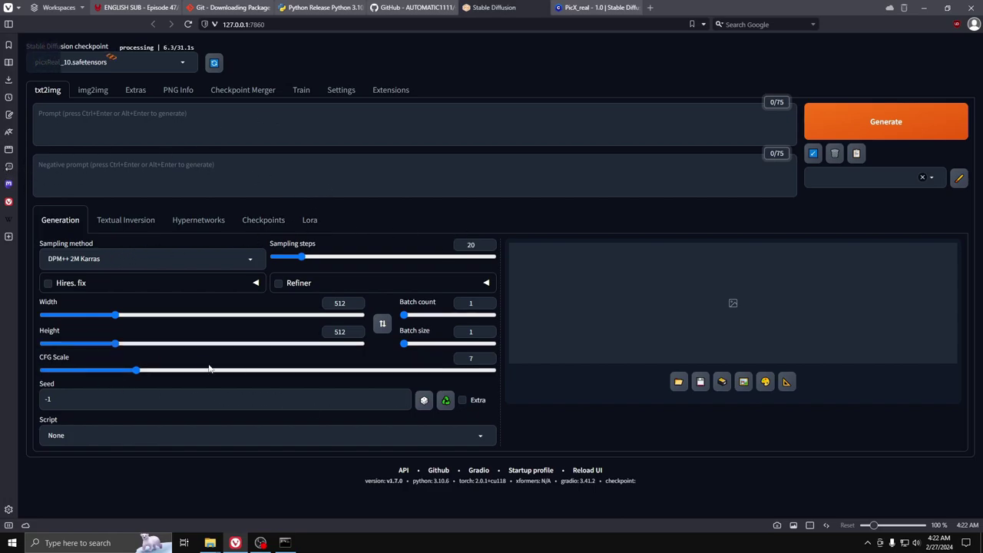
drag(116, 346, 158, 346)
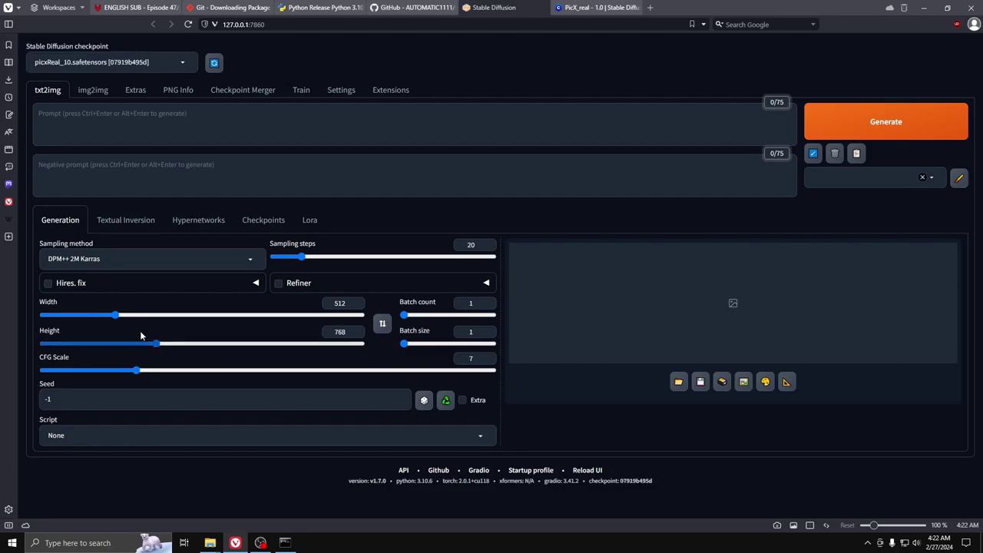
Start the txt2img prompt with "a red haired woman with short bobcut hairstyle, wearing medieval plate armor,"
click(129, 131)
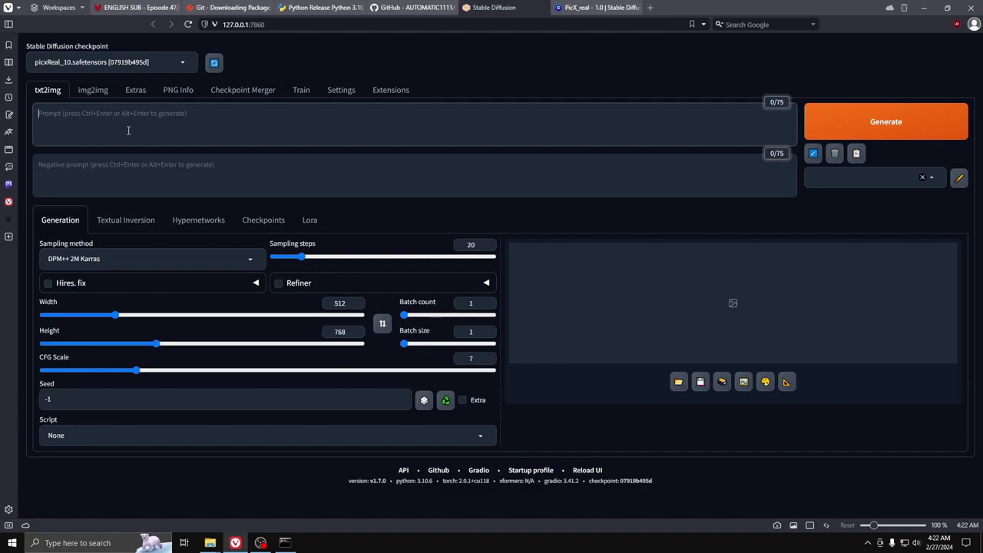
text(a red haired woman with short bobcut hairstyle, )
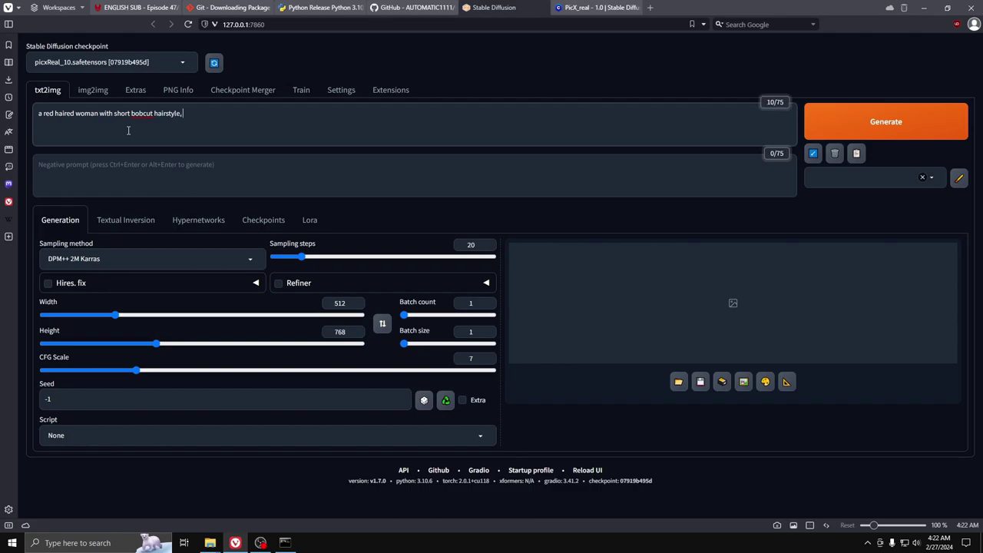
text(wearing)
text( medeival)
key(BackSpace)
key(BackSpace)
key(BackSpace)
text(ieval)
text( ar)
text( plate armo)
text(r, )
Extend the prompt with "standing on a wet swam land full of trees, best lighting,"
text(sr)
text(tanding on)
text( a)
text( wet swa)
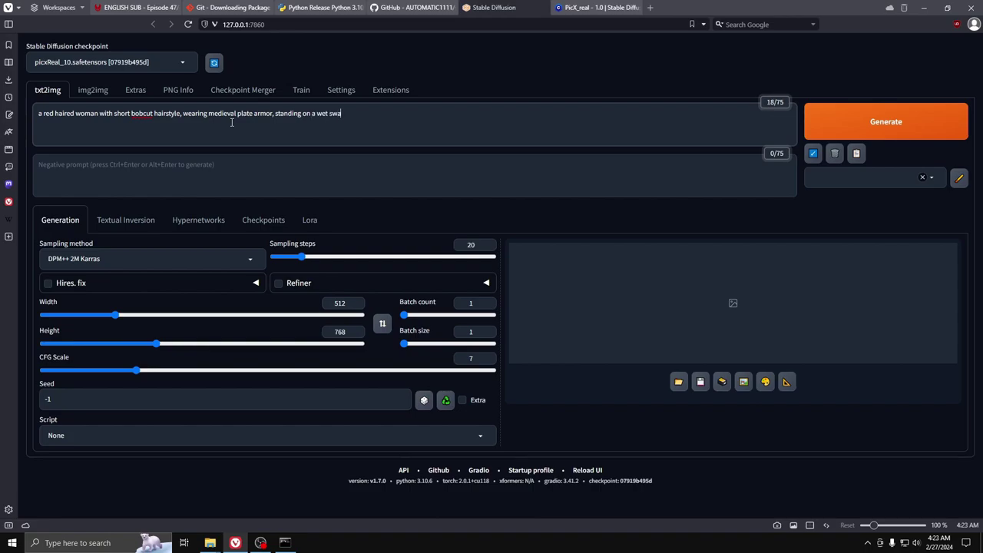
text(mpy)
text( landfull of trees,)
text(best lighting)
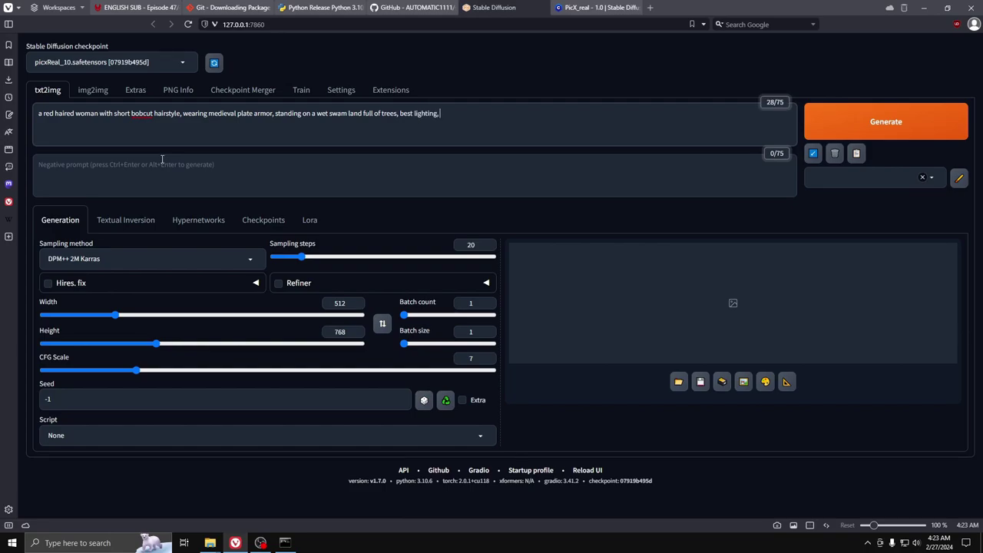
text(, perfect face,)
key(BackSpace)
key(BackSpace)
key(BackSpace)
key(BackSpace)
key(BackSpace)
key(BackSpace)
key(BackSpace)
key(BackSpace)
key(BackSpace)
key(BackSpace)
key(BackSpace)
key(BackSpace)
key(BackSpace)
Extend the prompt with "cute face, feminine face, blue eyes, feminine eyebrows, high quality,"
text(cute face,)
text(feminine face,)
text(blue eye)
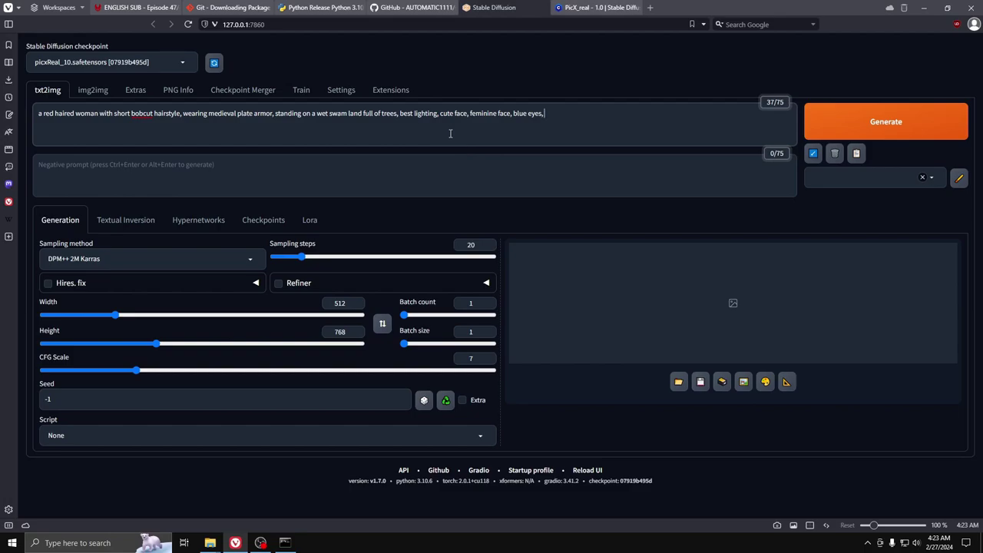
text(s, feminine eyebrows,)
text(high quality,)
Enter "bad hands, bad face, bad anatomy, bad quality," as the negative prompt
click(323, 176)
text(ba)
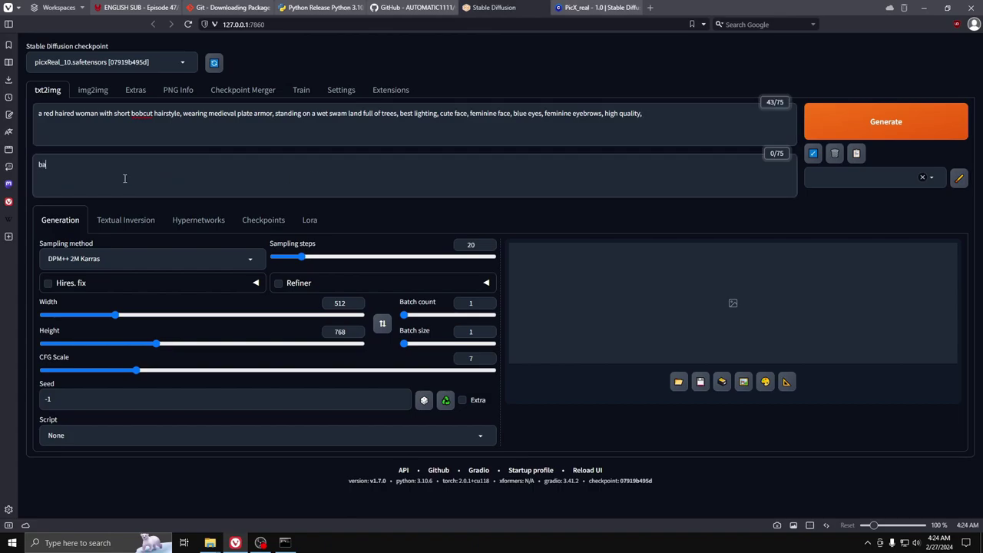
text(d hands, bad face,)
text(bad anatomy, bad quality,)
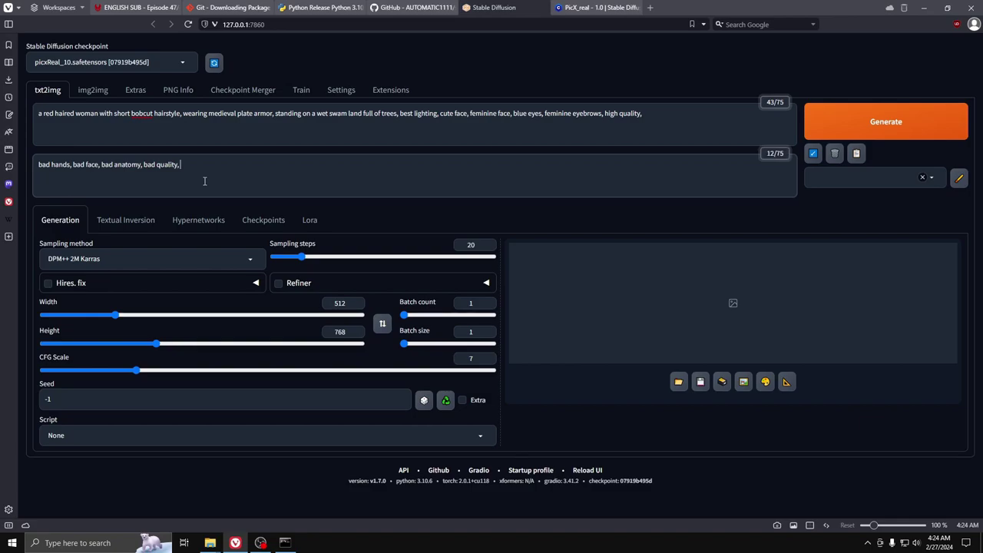
Extend the negative prompt with "bad fingers, bad background, ugly face, ugly,"
text(bad fing)
text(ers,)
text(bad back)
text(ground,)
text( ugly fa)
text(ce, ugly )
text(qu)
text(,)
Generate the image, check its progress in the command console, and return to the web UI
click(884, 129)
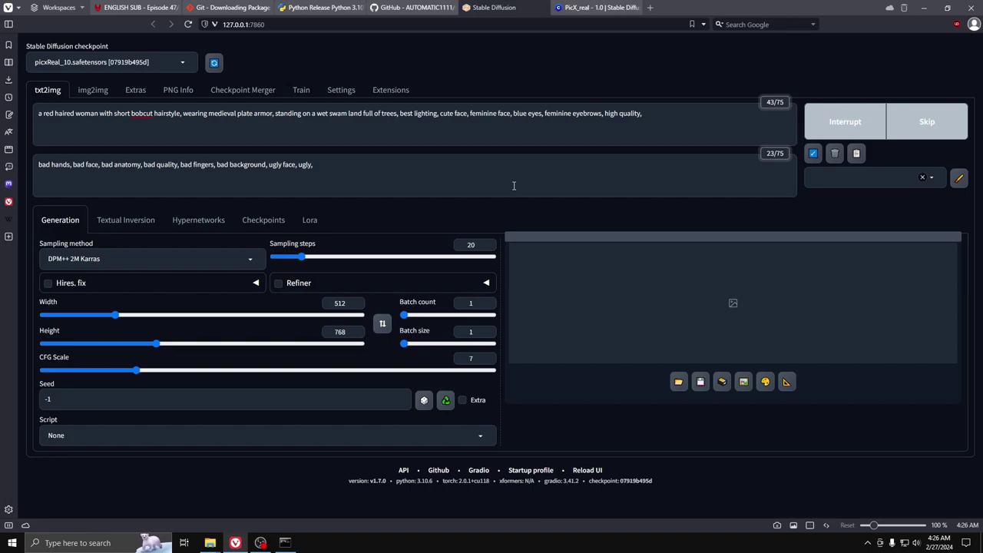
click(285, 542)
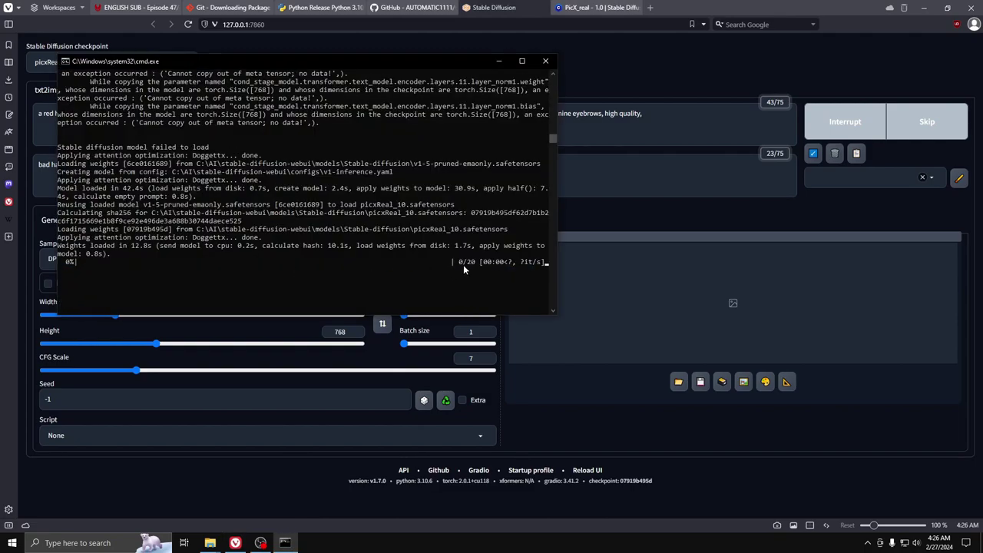
click(276, 474)
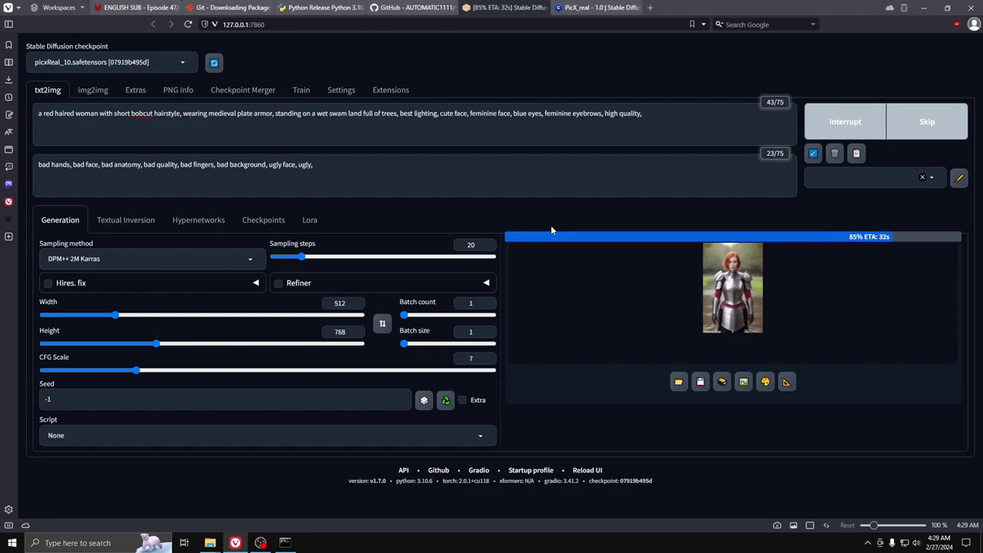
Correct "swam" to "swamp" in the prompt, and view the generated image enlarged before closing the preview
click(344, 114)
text(p)
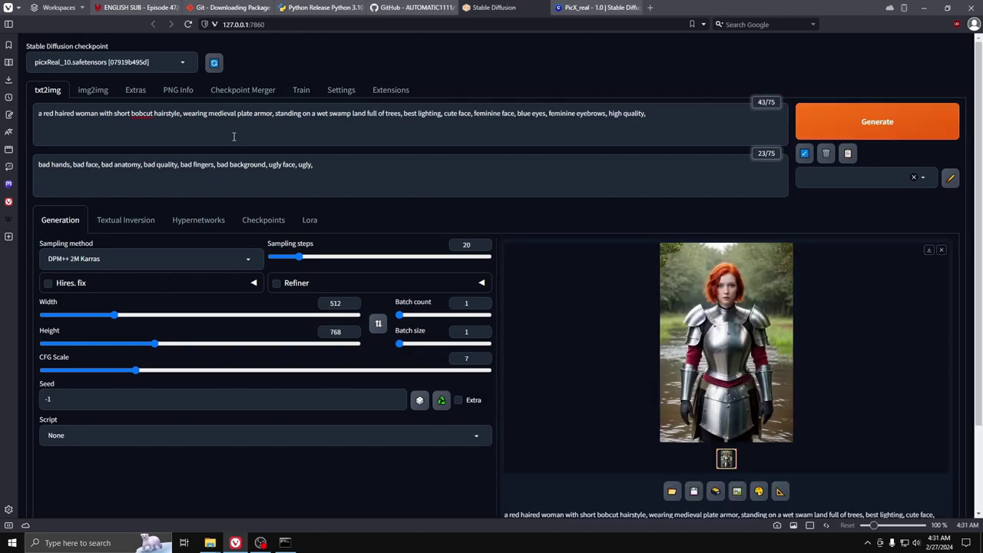
click(705, 377)
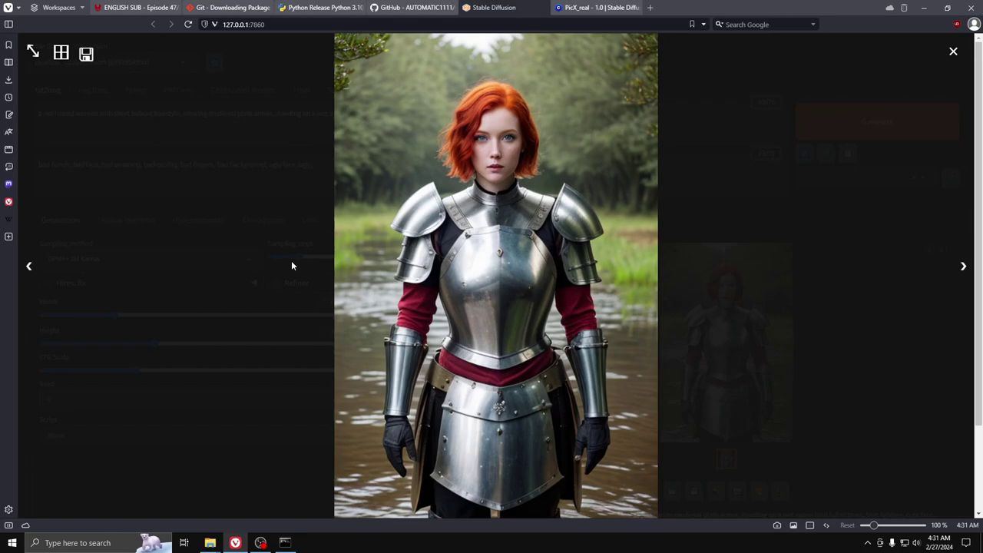
click(875, 303)
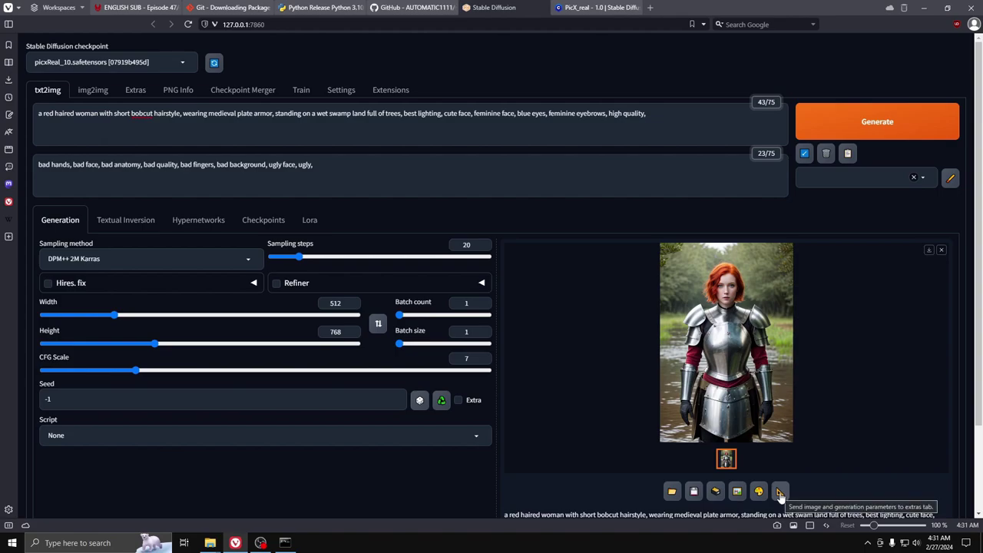
Open the txt2img output directory's 2024-02-27 subfolder and view the generated PNG in Photos
scroll(788, 472, down, 1)
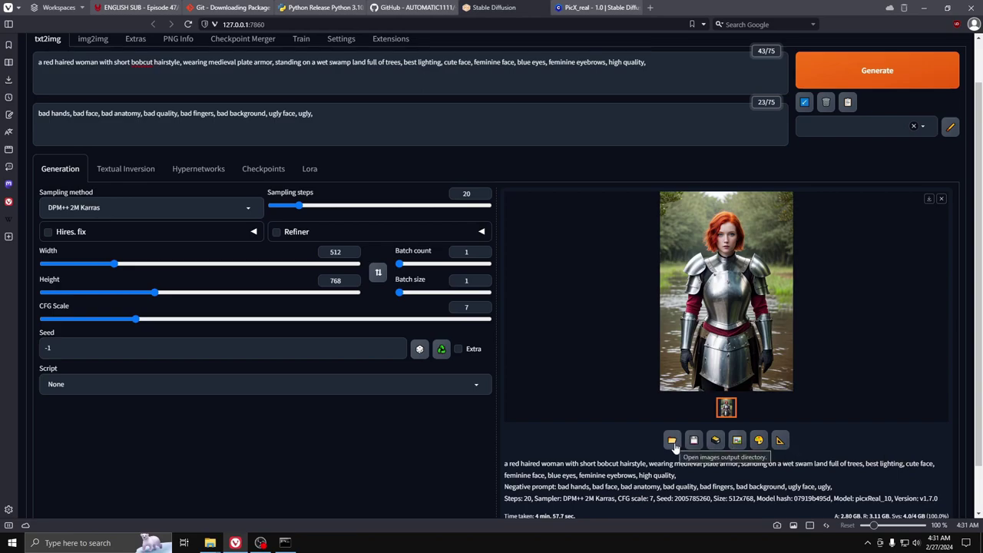
click(673, 444)
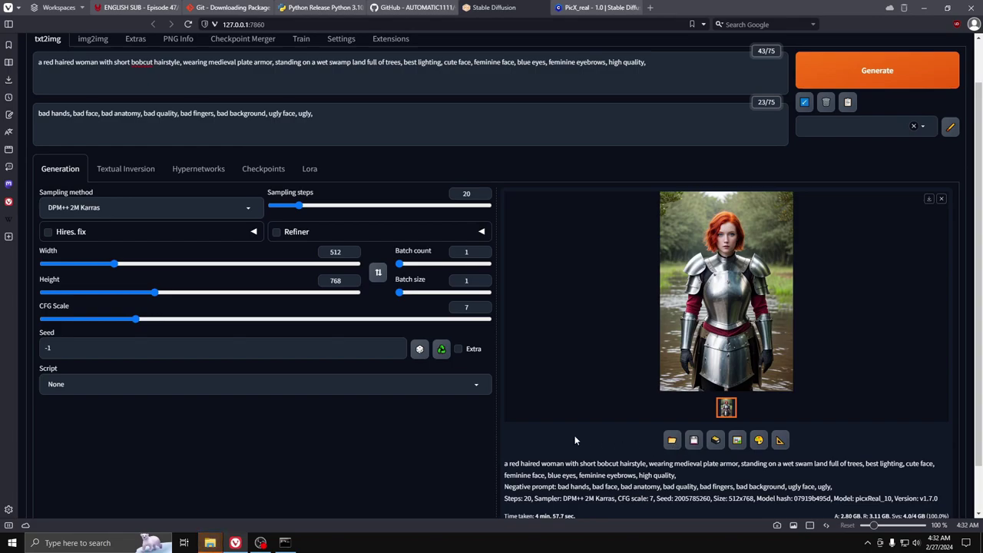
mouse_move(210, 542)
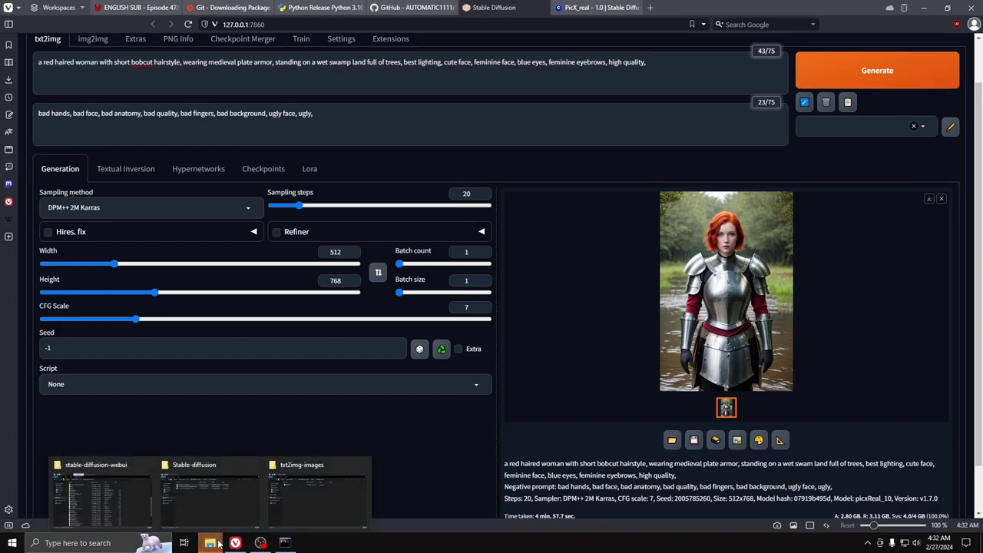
click(292, 485)
double_click(469, 138)
click(468, 153)
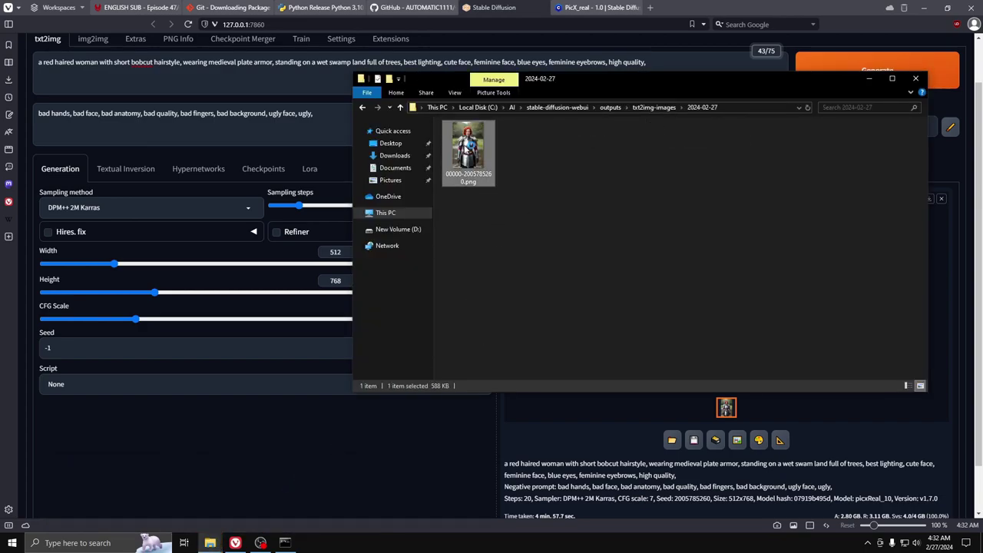
double_click(464, 144)
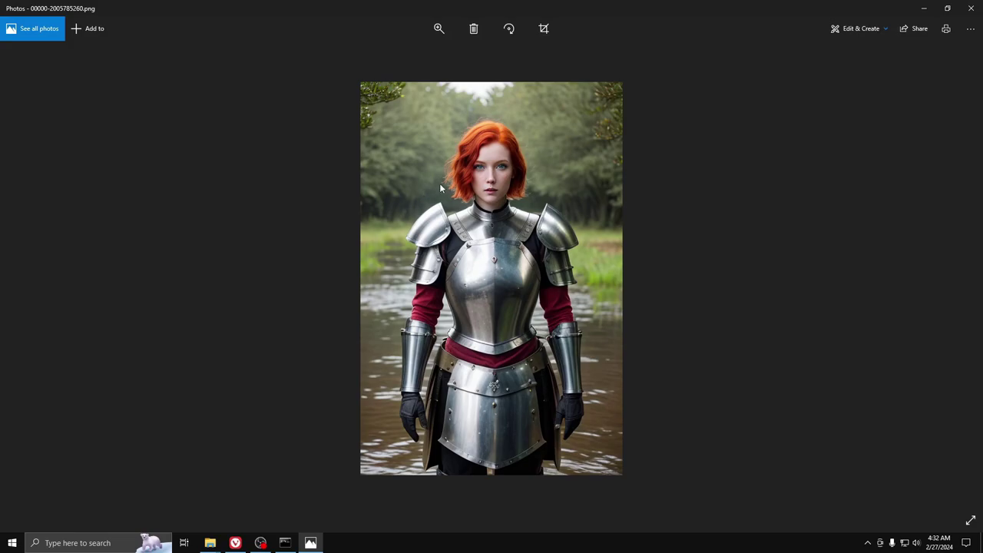
Examine the face, hair and armor details of the generated image at different magnifications
scroll(440, 187, up, 5)
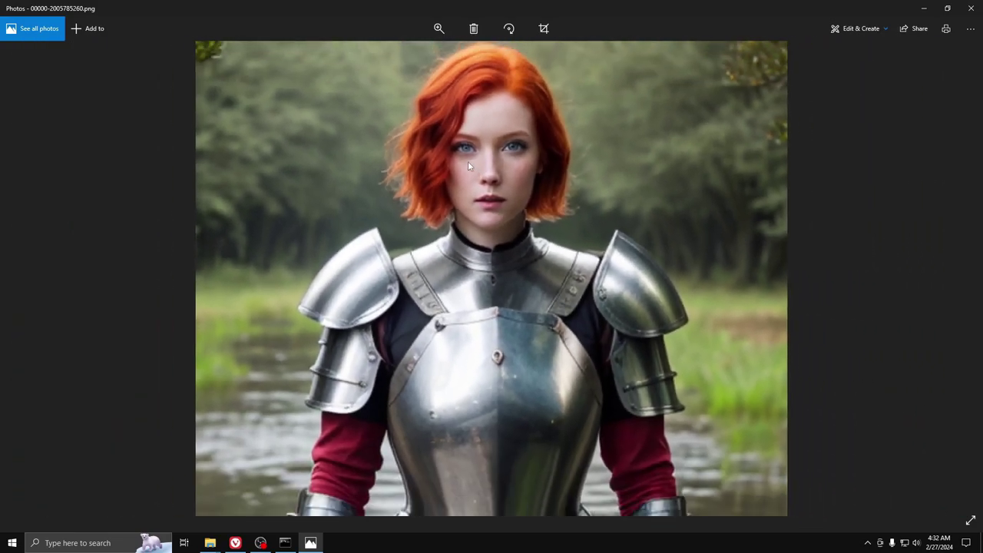
scroll(467, 161, up, 3)
scroll(468, 107, down, 6)
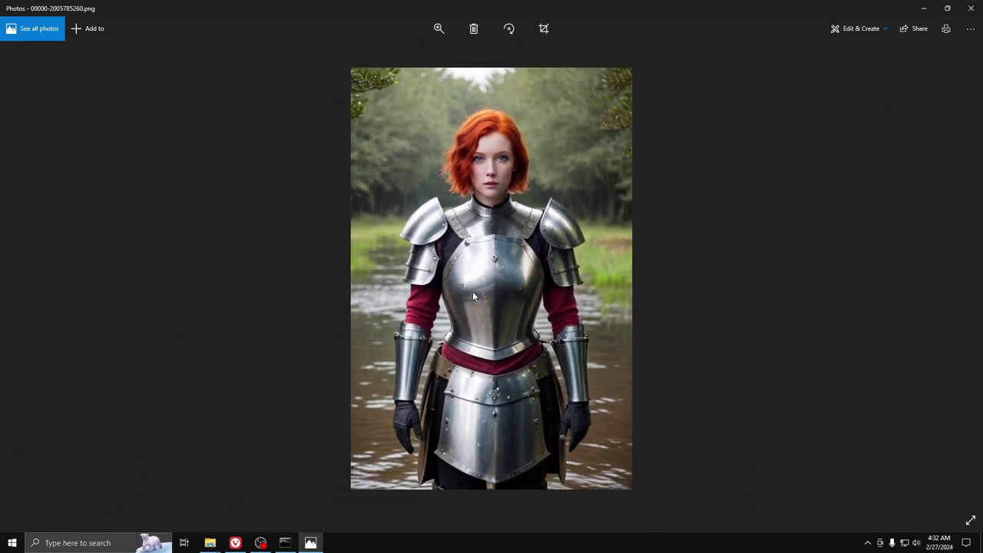
scroll(471, 282, up, 3)
scroll(476, 282, down, 2)
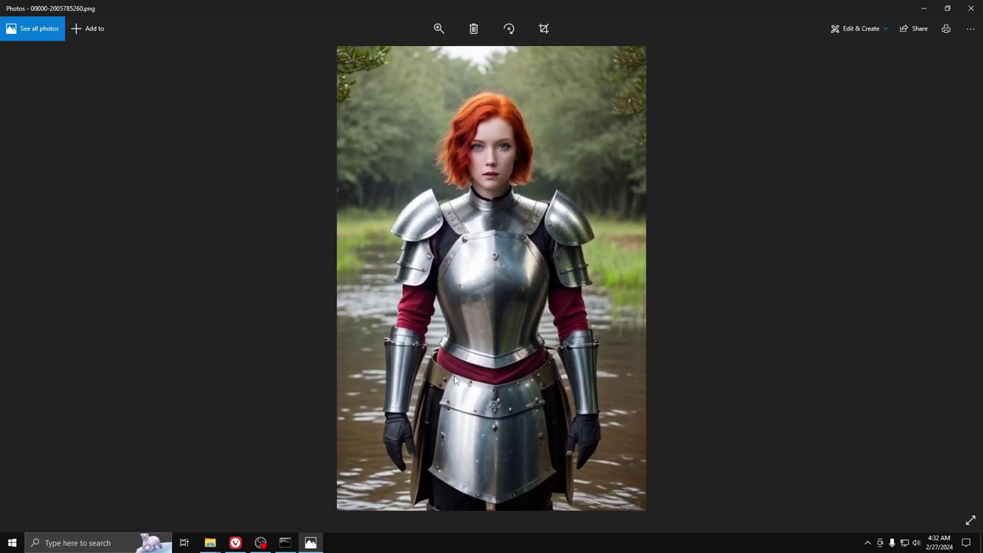
scroll(468, 269, down, 1)
scroll(426, 278, up, 2)
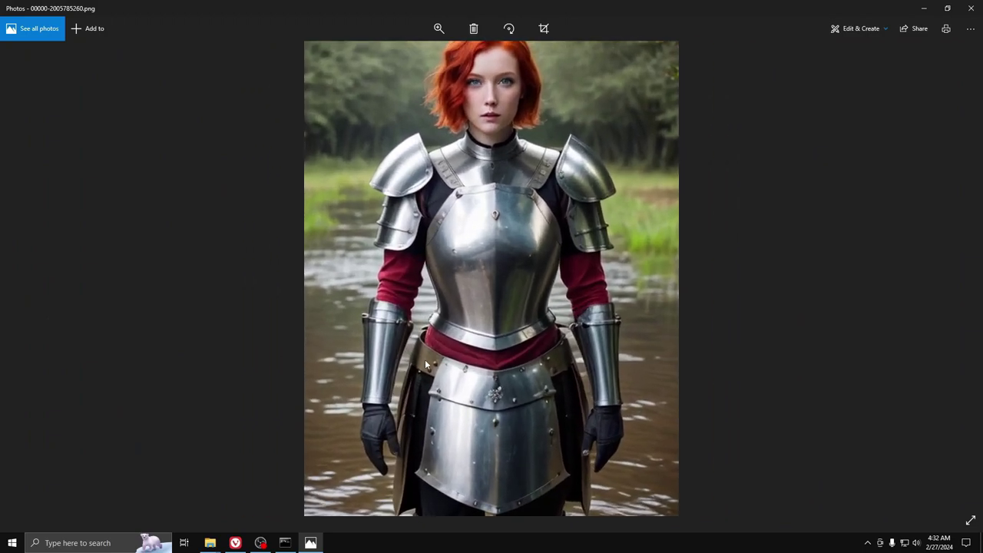
scroll(424, 279, down, 2)
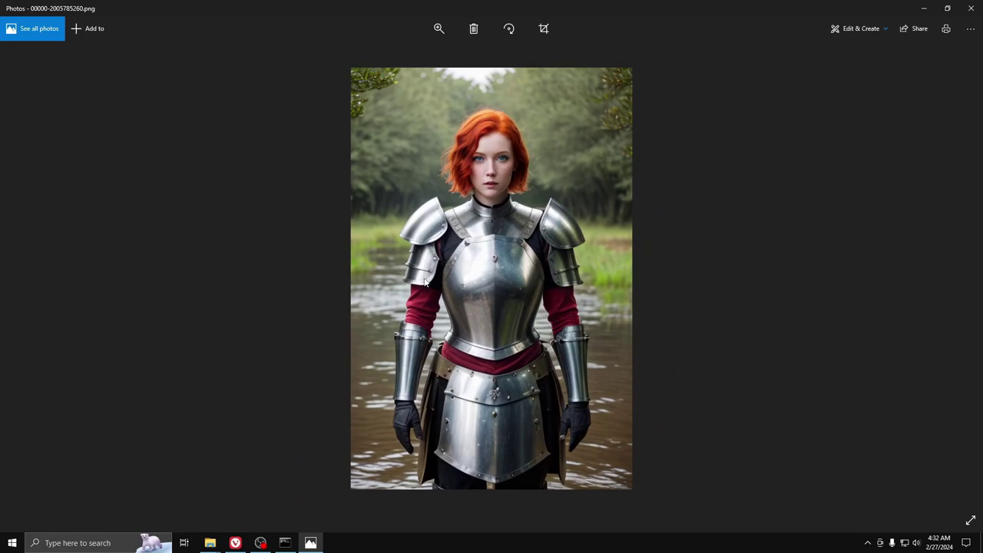